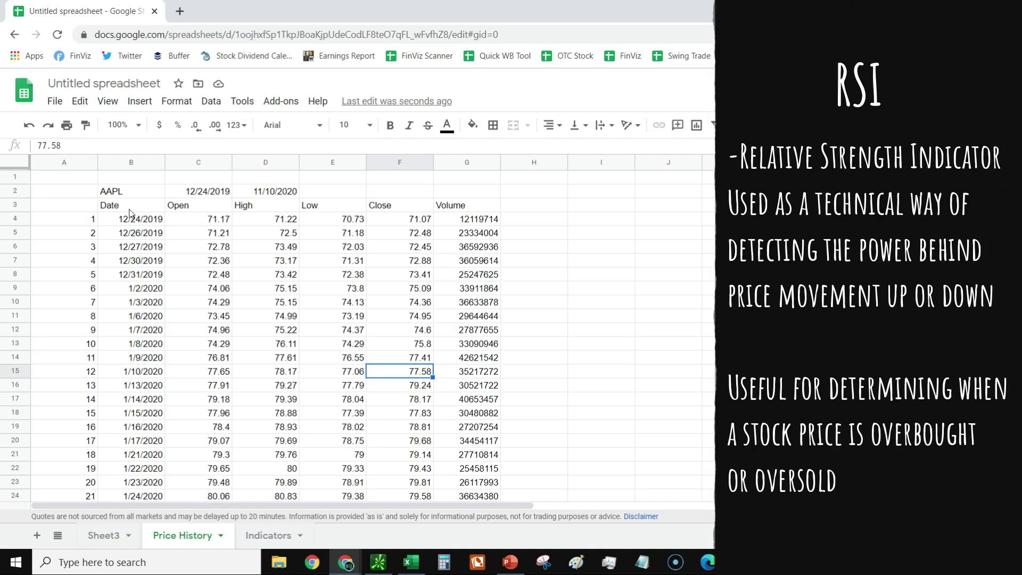
Label the date cells with From in C1 and To in D1.
left_click(130, 208)
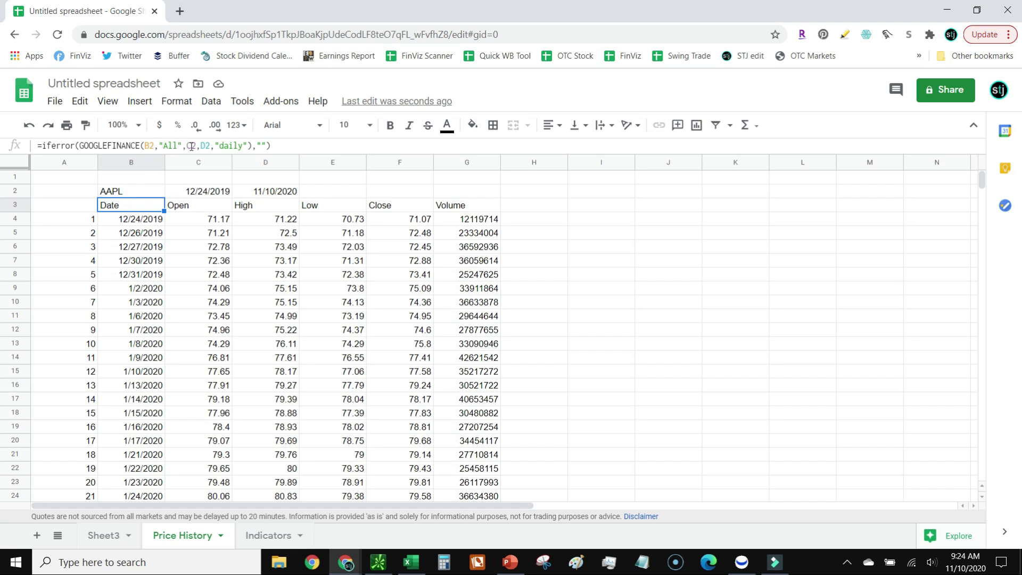
left_click(207, 177)
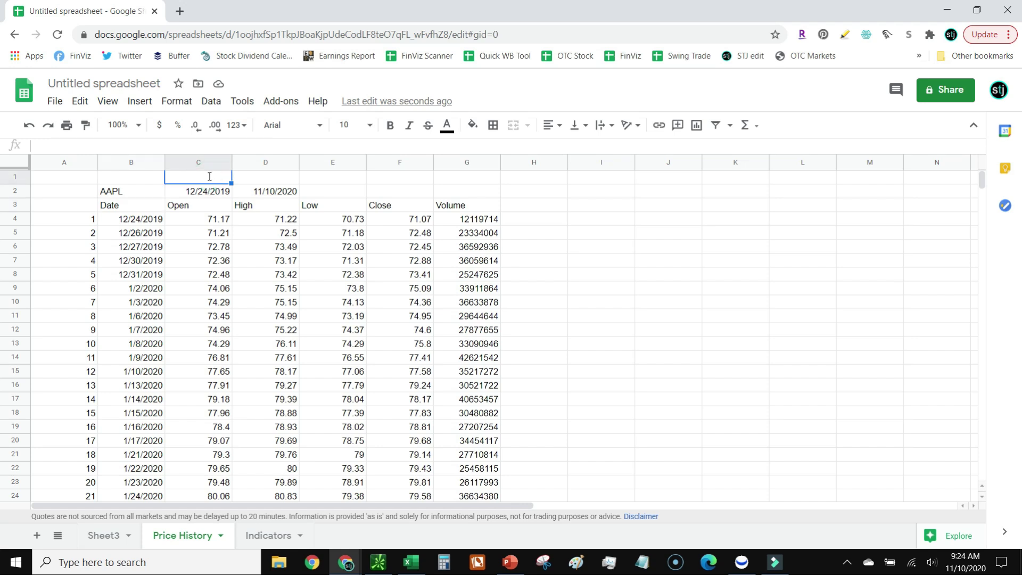
type("From")
key("Tab")
type("To")
key("Tab")
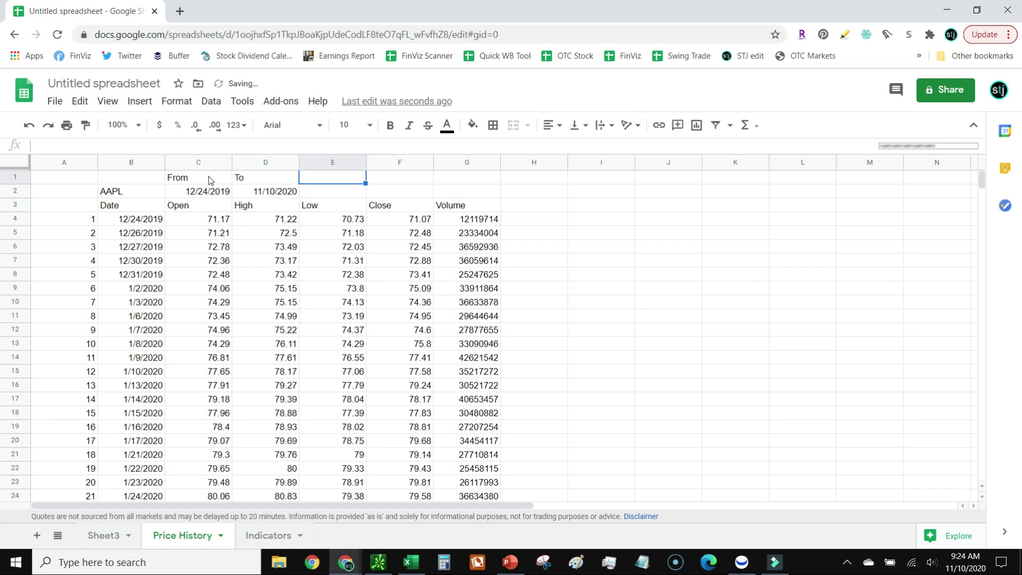
Start editing the B3 price-history formula's fallback argument.
left_click(118, 208)
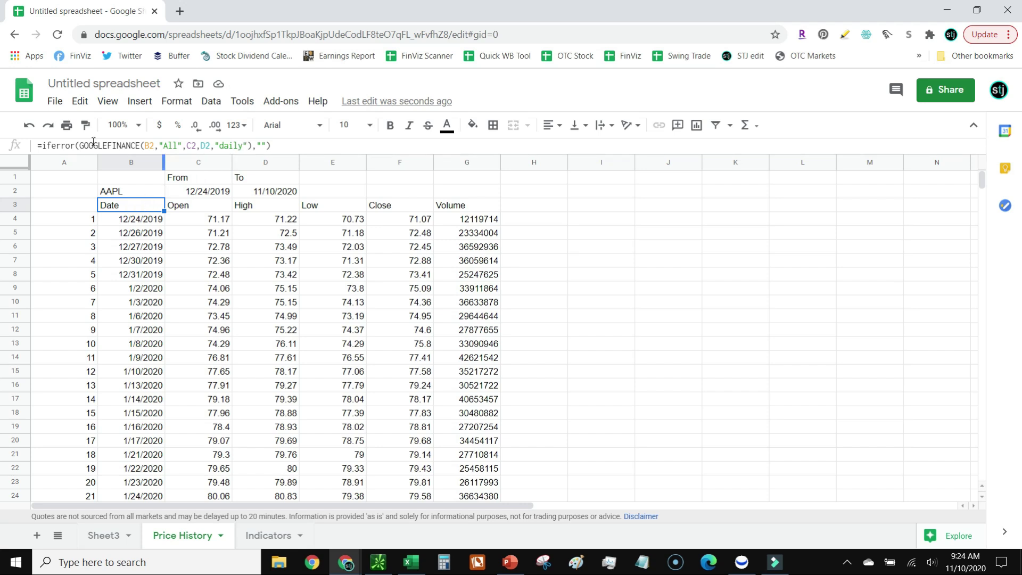
left_click(256, 145)
type(",")
left_click(301, 146)
type(")")
key("ctrl+a")
key("ctrl+c")
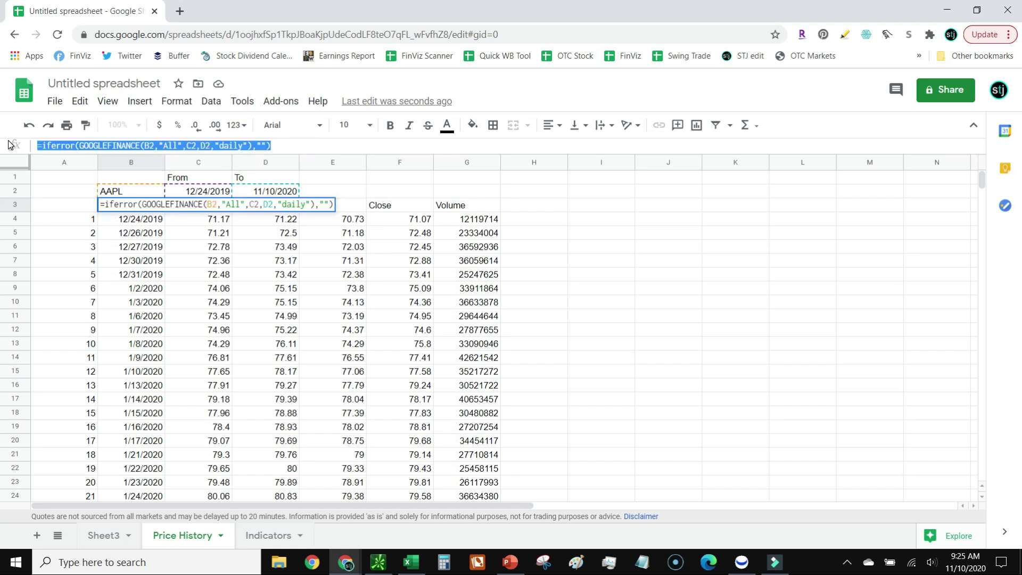
key("Tab")
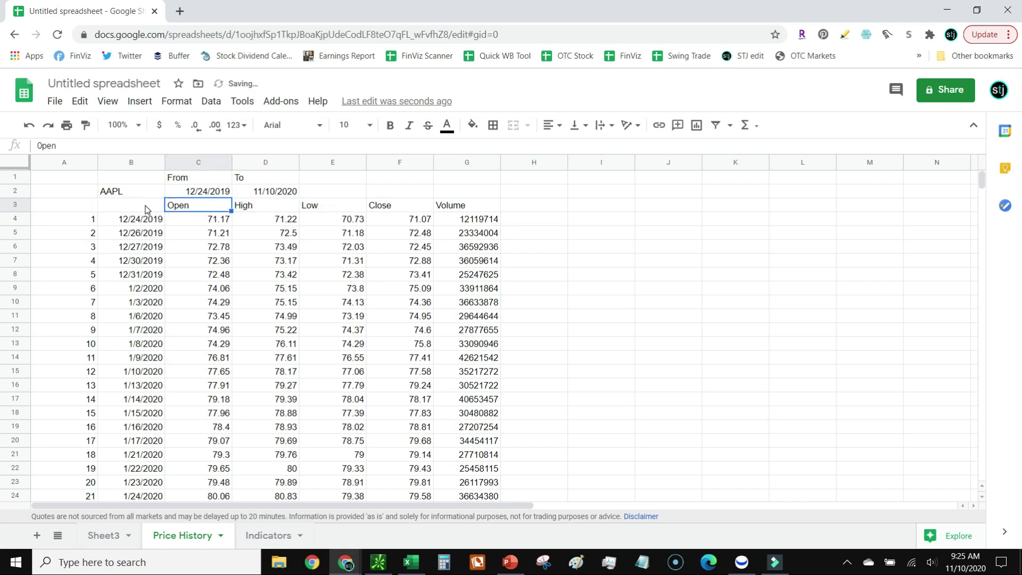
left_click(151, 209)
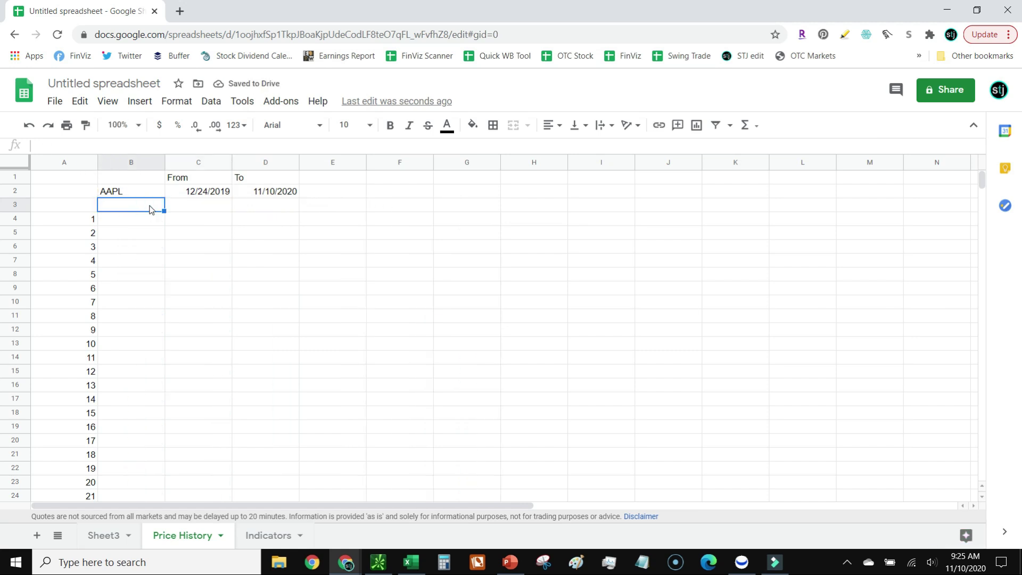
key("ctrl+v")
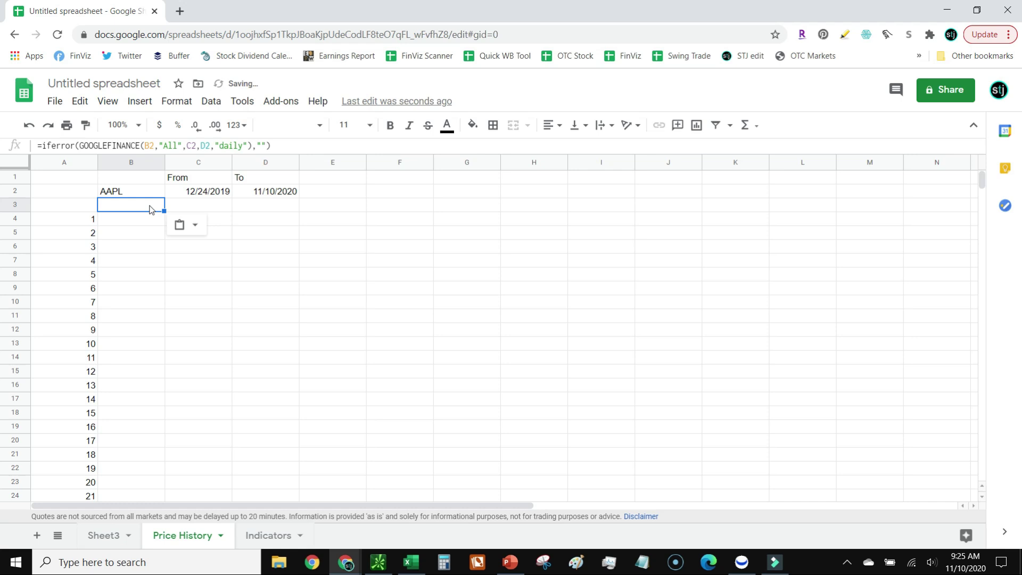
left_click(134, 191)
left_click(137, 207)
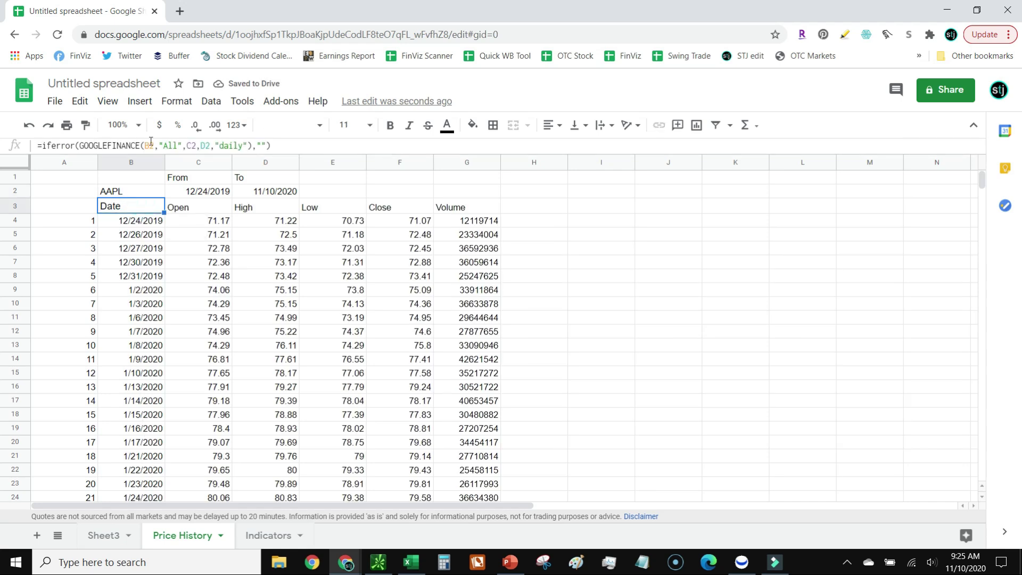
left_click(136, 190)
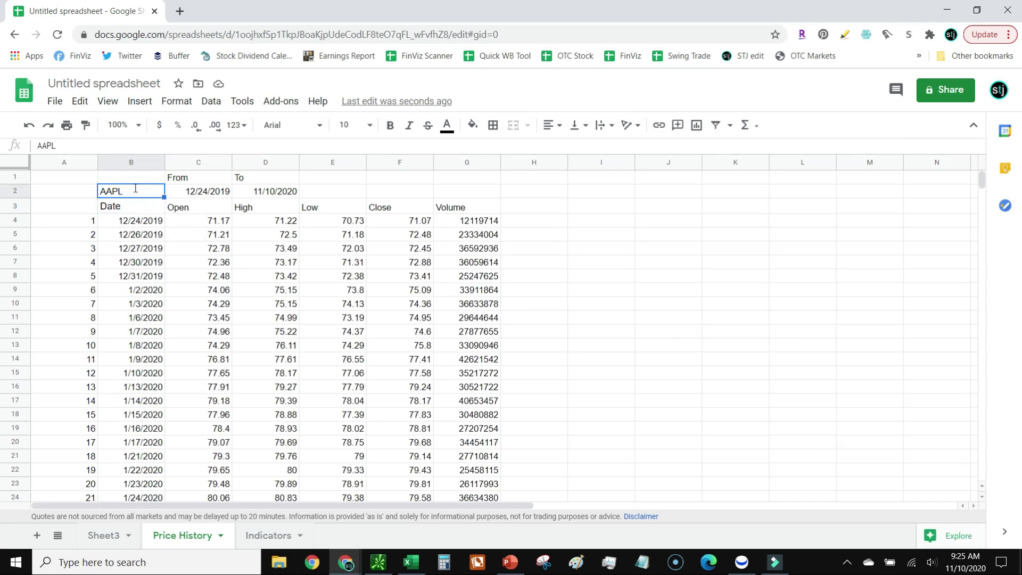
type("CUK")
key("Return")
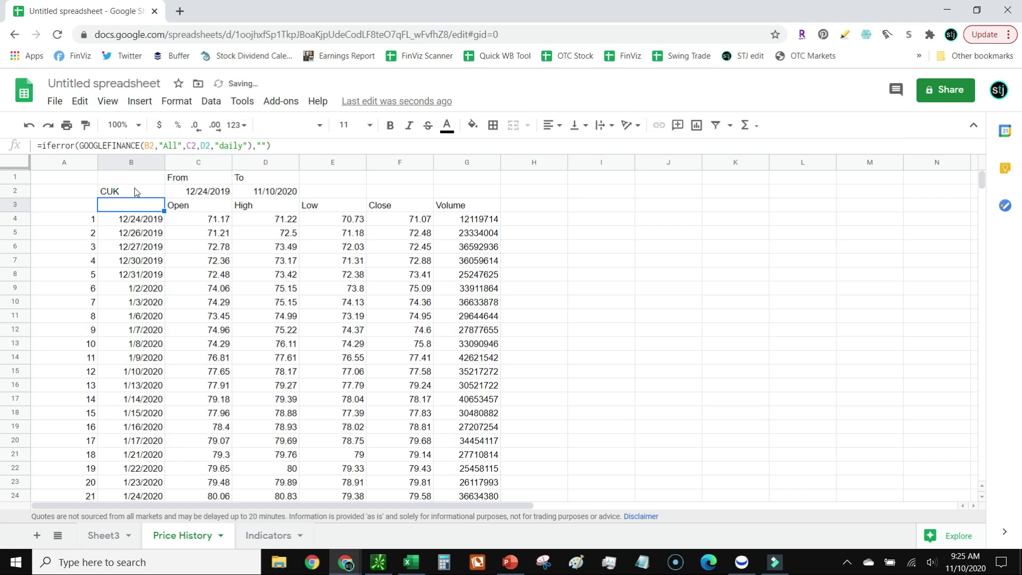
left_click(137, 192)
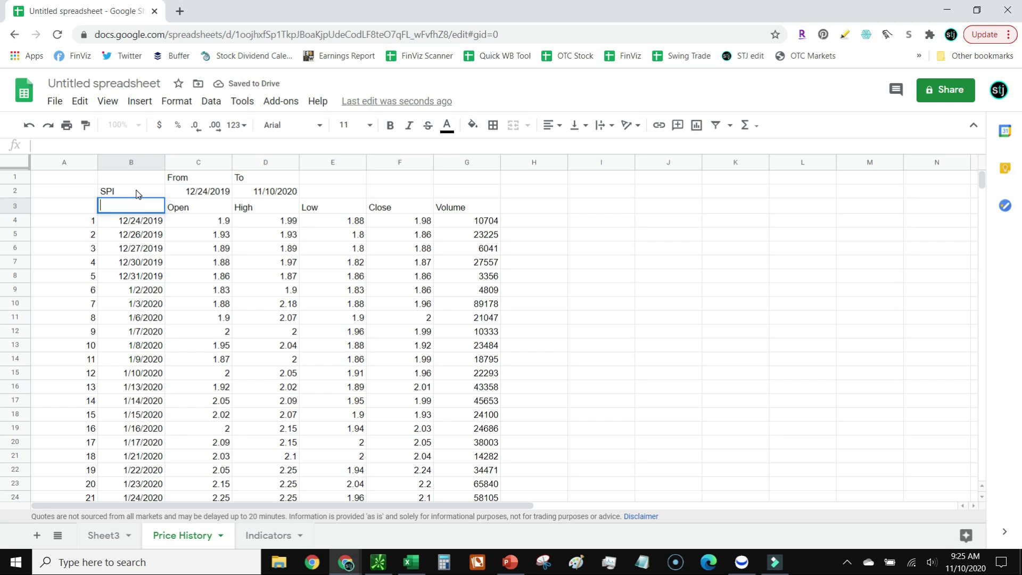
type("ZM")
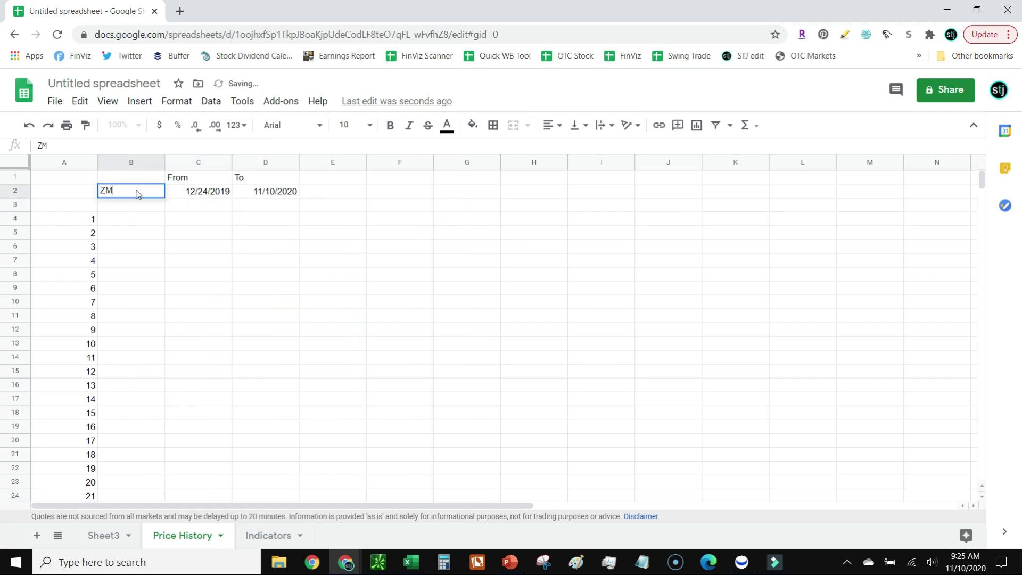
key("Tab")
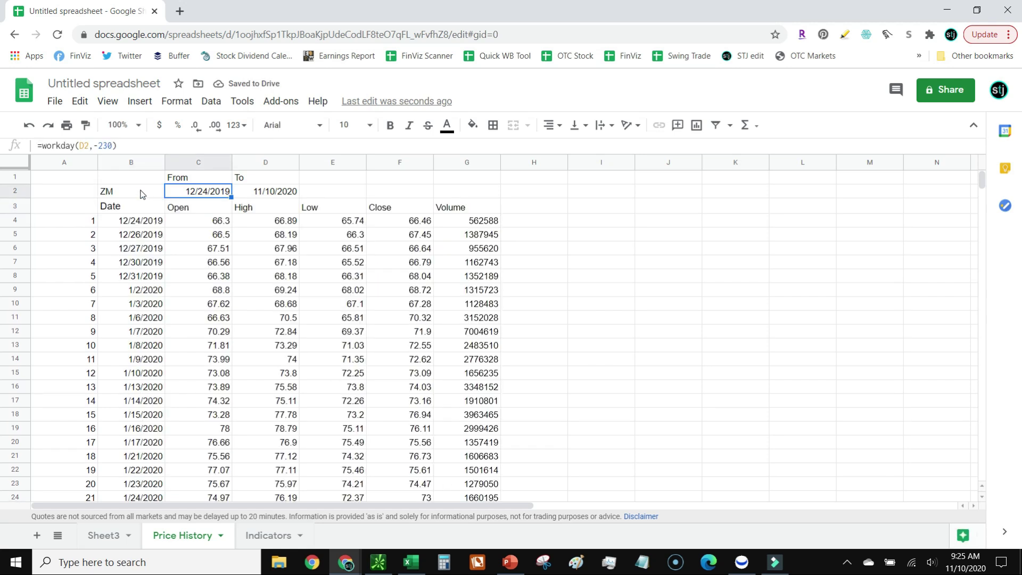
left_click(141, 192)
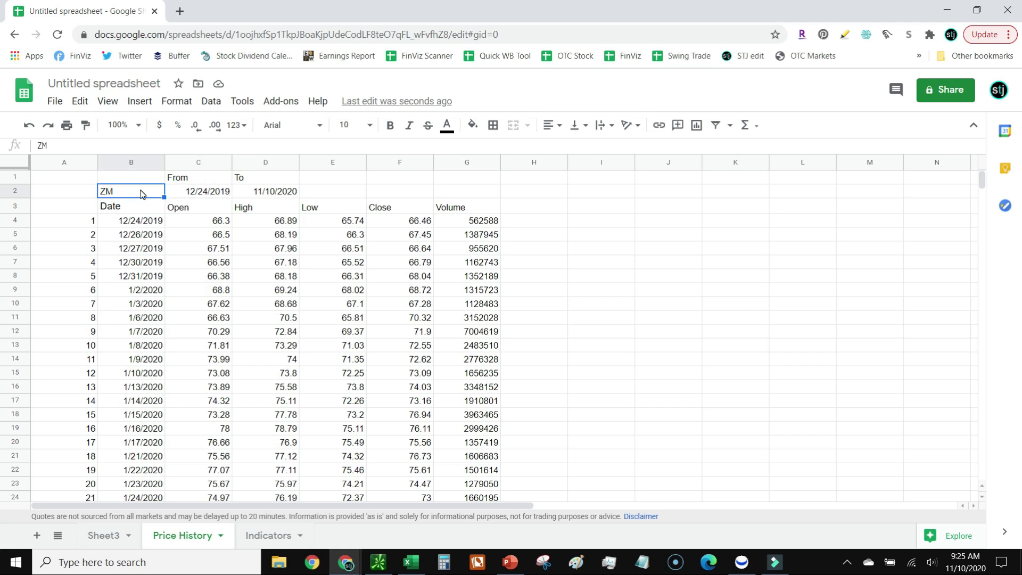
type("AAPL")
key("Return")
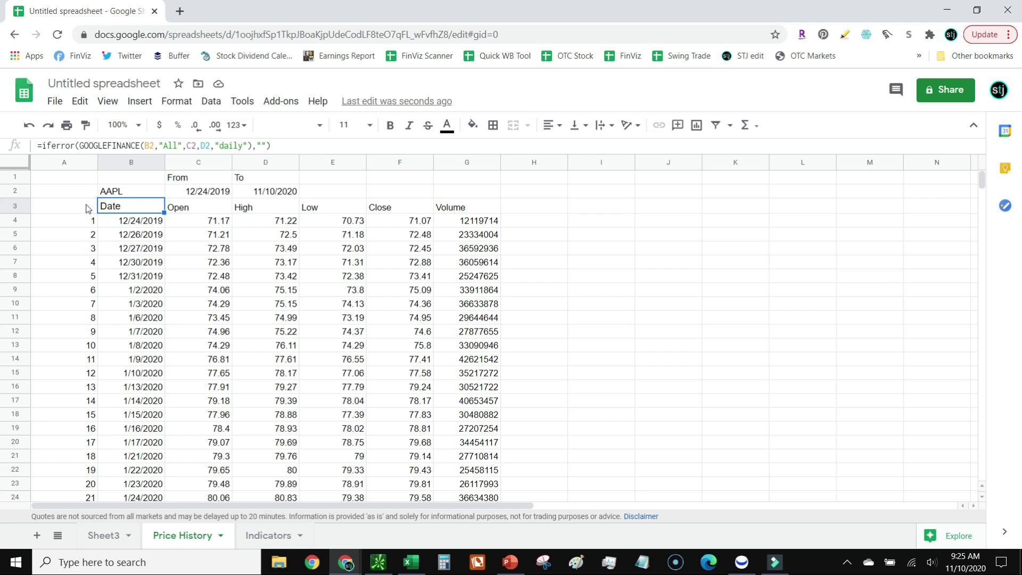
Scroll the price list from its first date down to the 11/9/2020 entry.
left_click(136, 224)
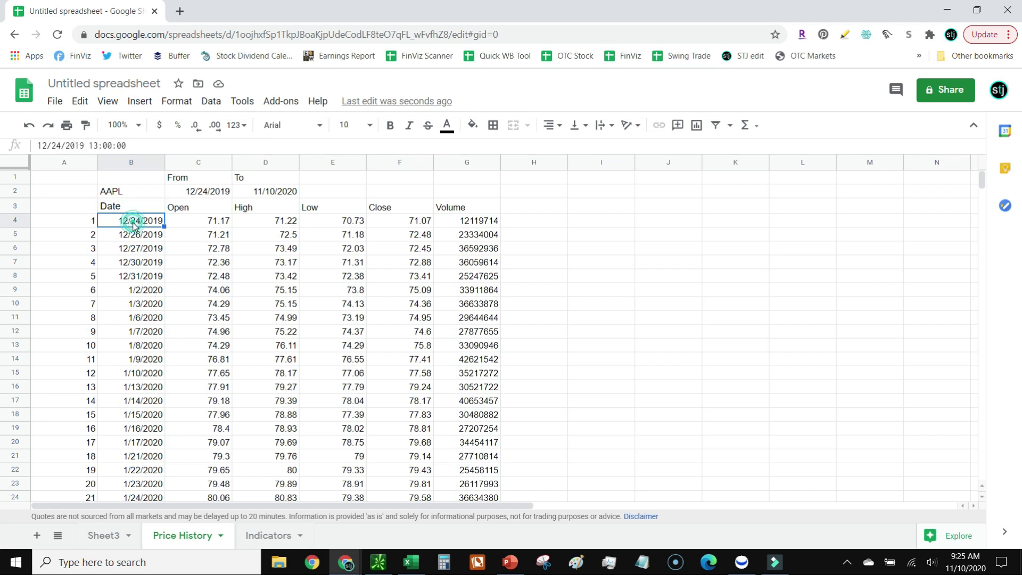
scroll(533, 250, "down", 10)
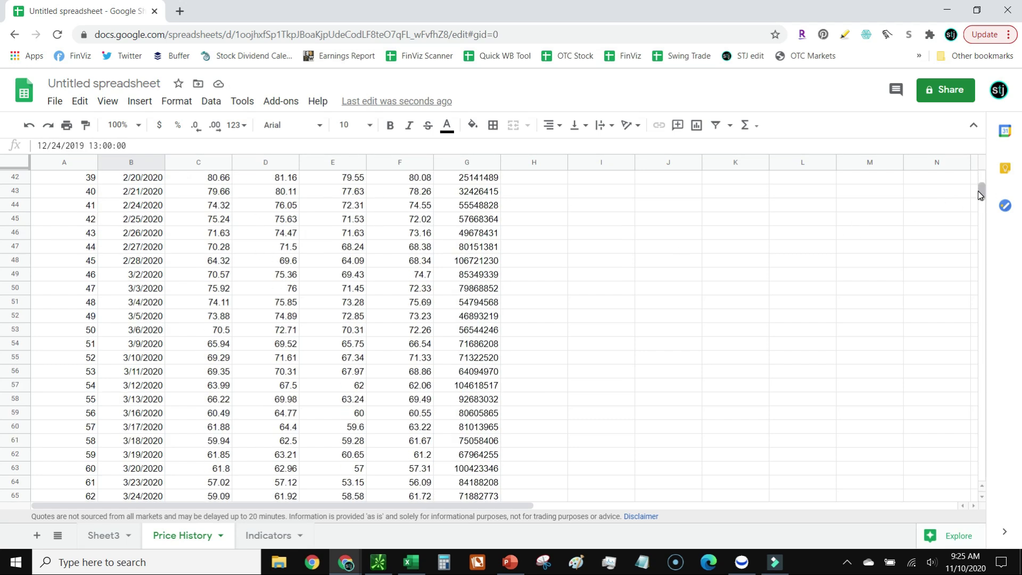
left_click_drag(978, 190, 992, 241)
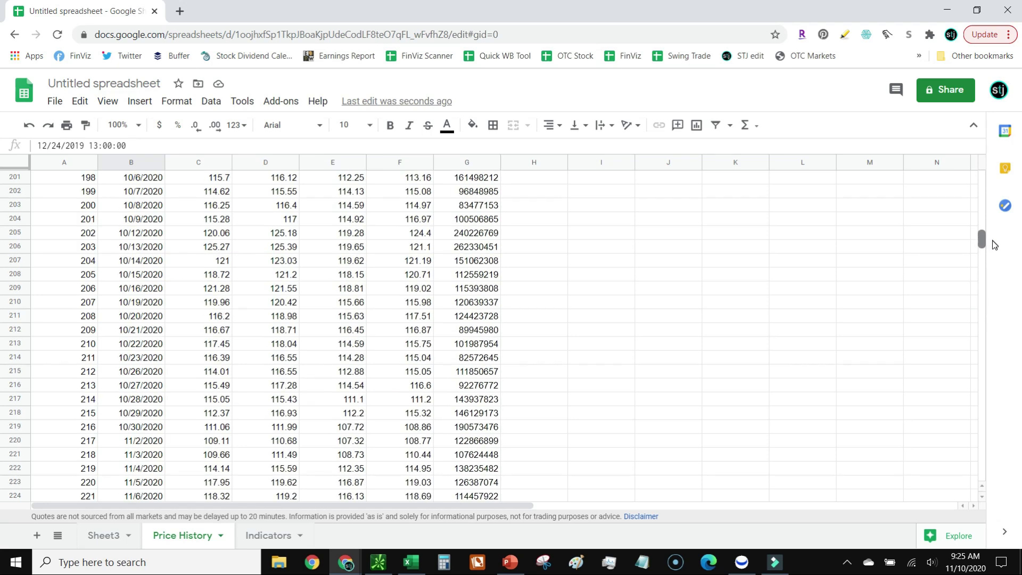
scroll(288, 333, "down", 6)
left_click(154, 303)
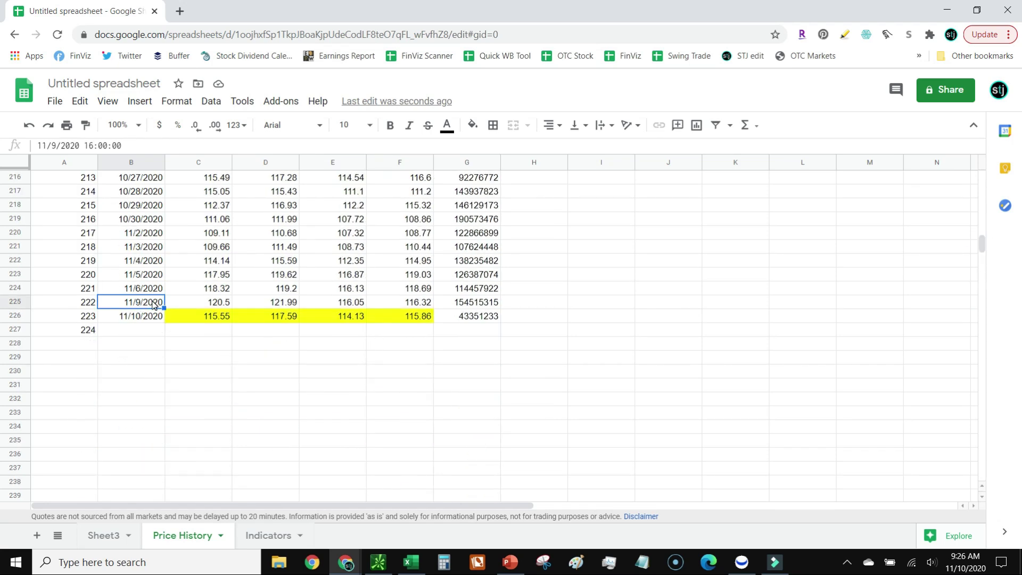
Check the formulas for today's date, open, high, low, close and volume, then view Indicators.
left_click(154, 321)
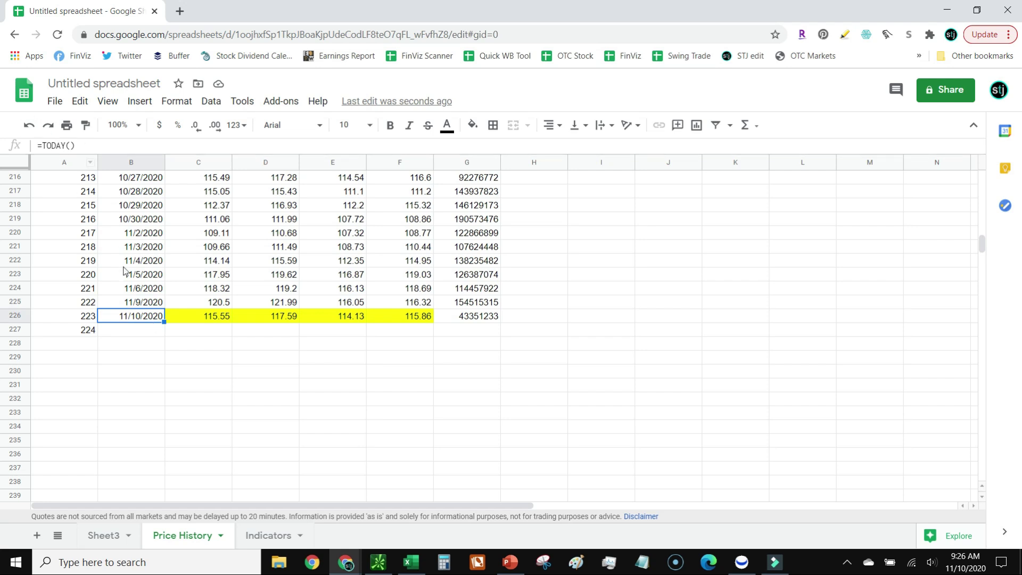
left_click(216, 315)
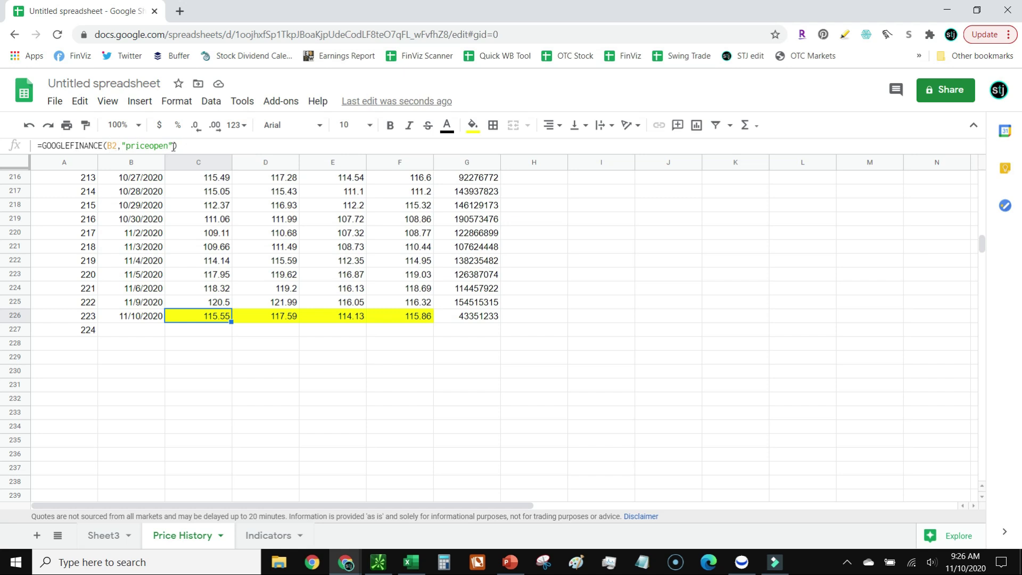
left_click(269, 317)
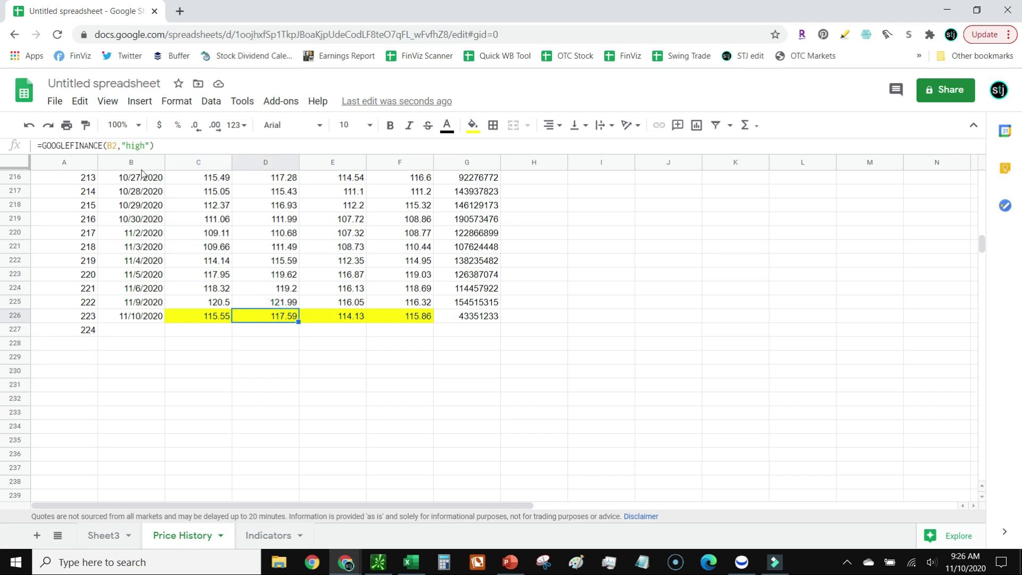
left_click(320, 316)
left_click(416, 318)
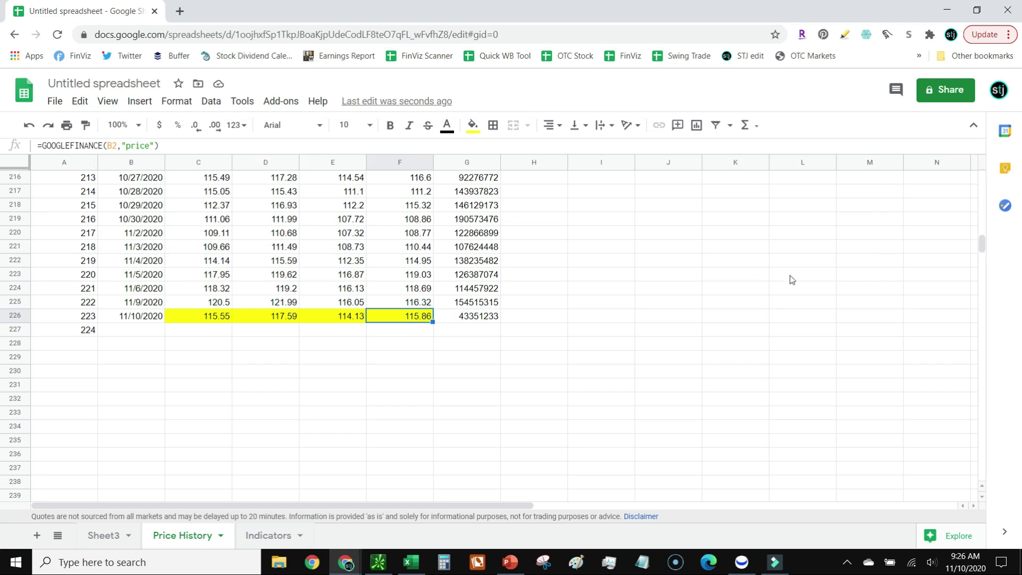
left_click(471, 318)
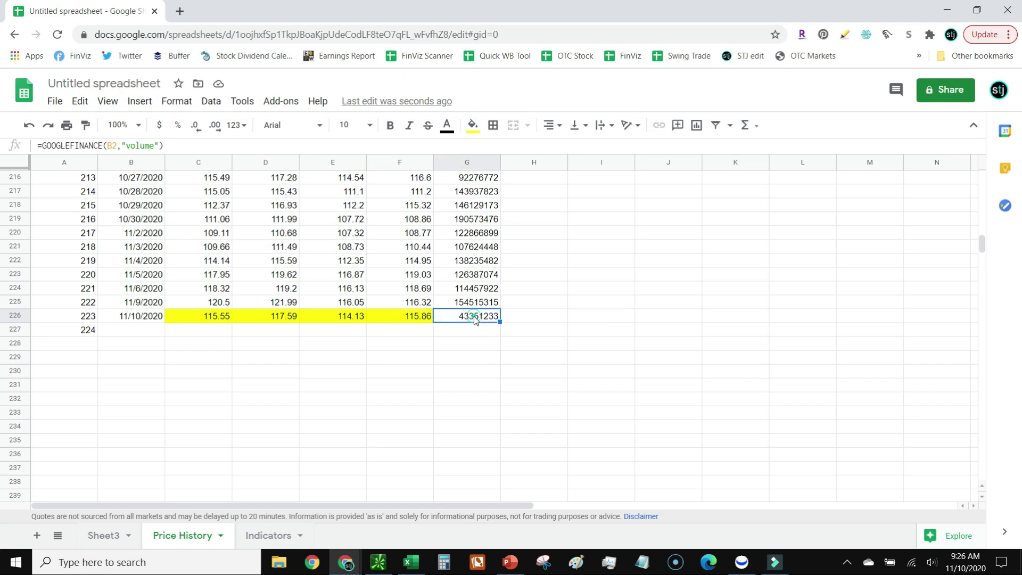
left_click_drag(982, 240, 982, 176)
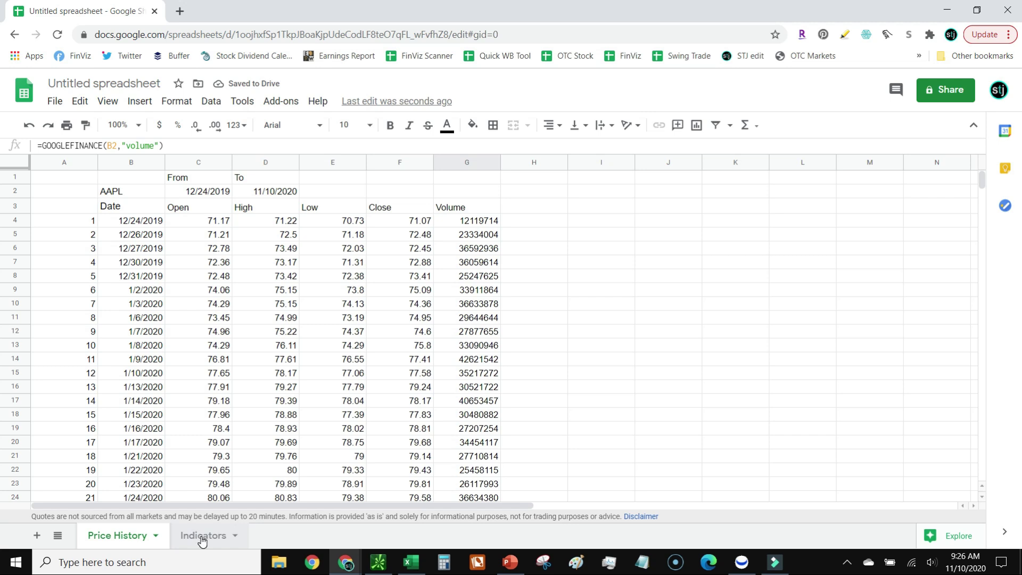
left_click(202, 536)
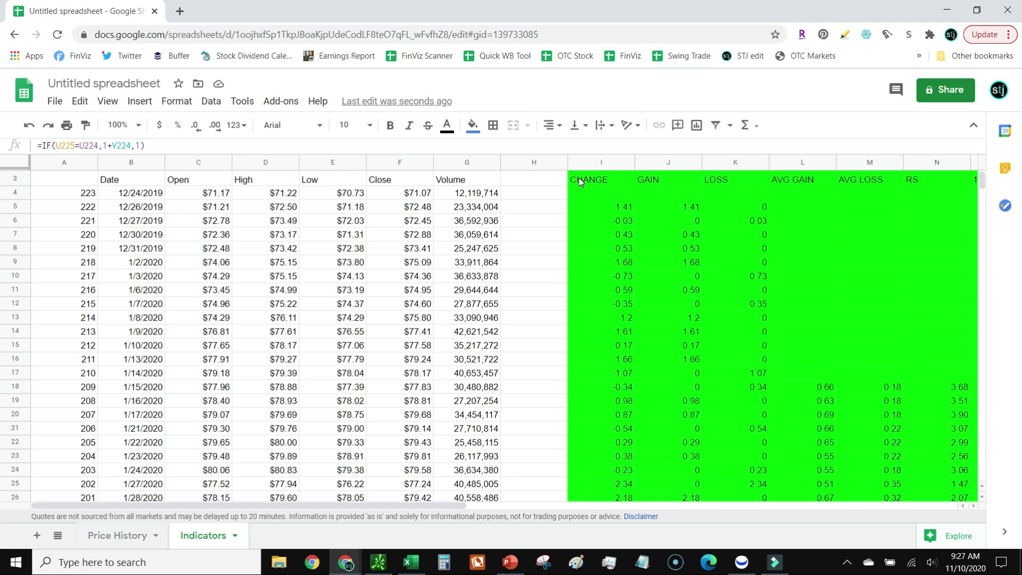
Switch from the spreadsheet to the Webull AAPL chart window with Alt+Tab.
key("alt+Tab")
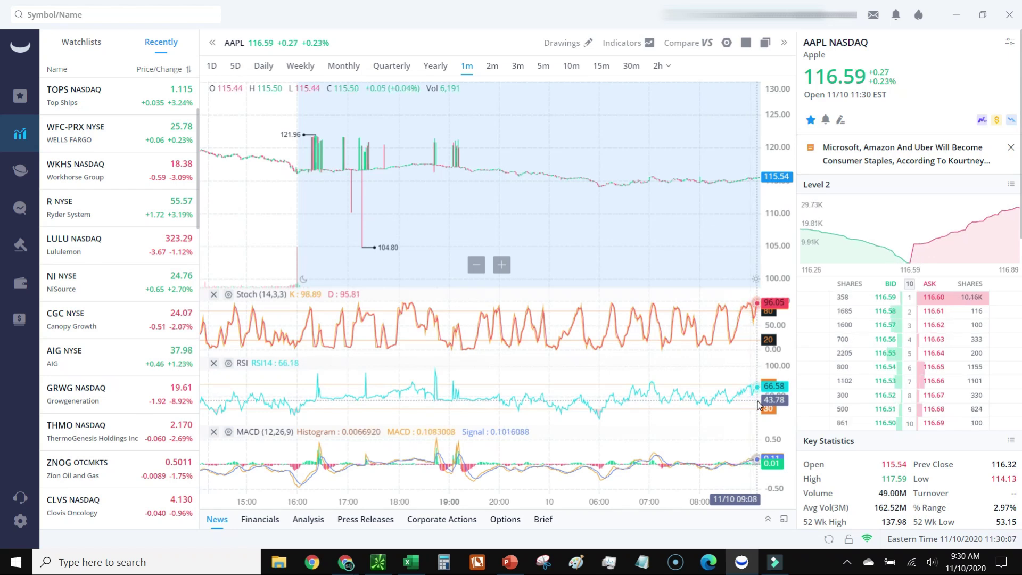
left_click(959, 19)
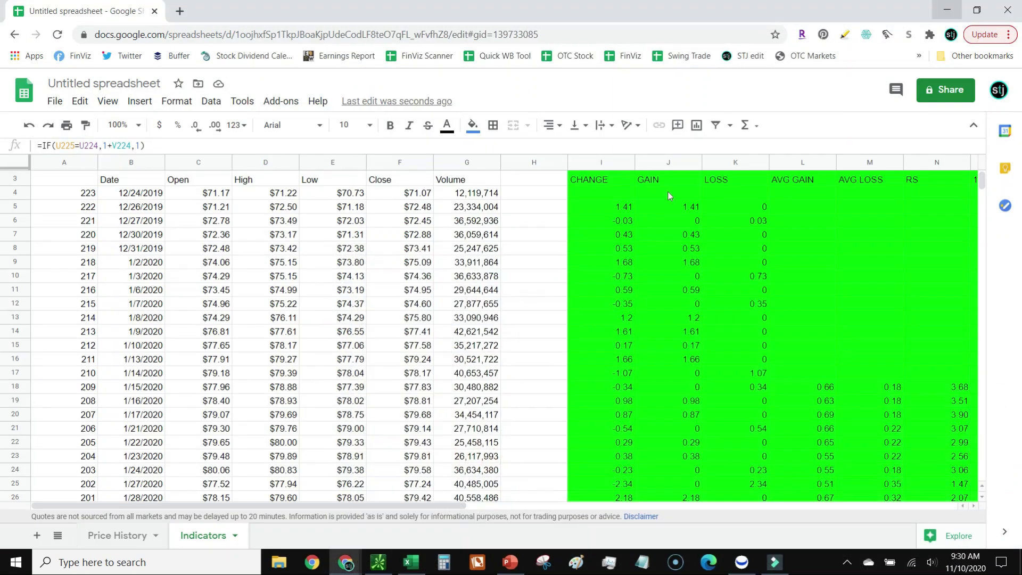
left_click(616, 209)
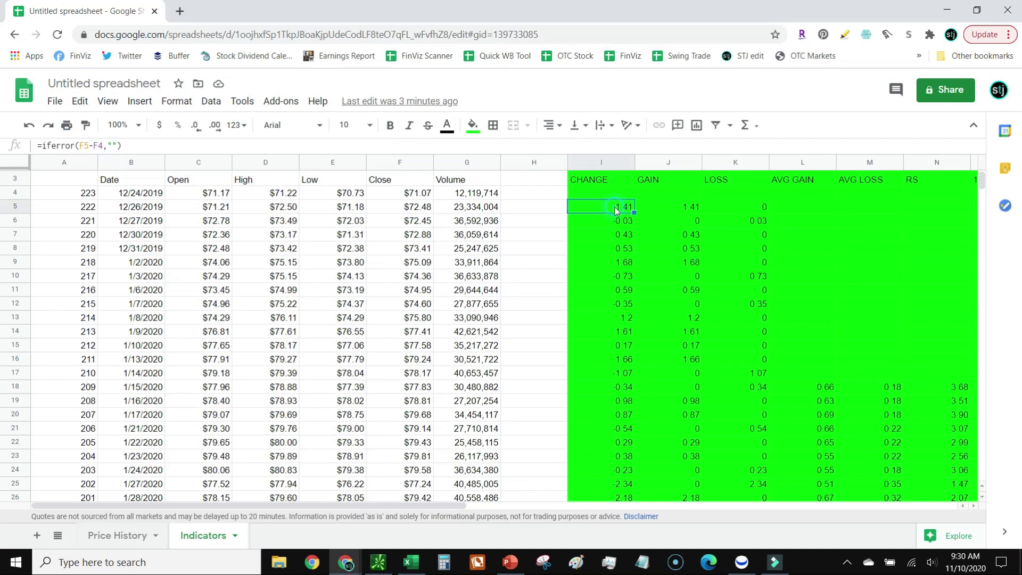
left_click(607, 181)
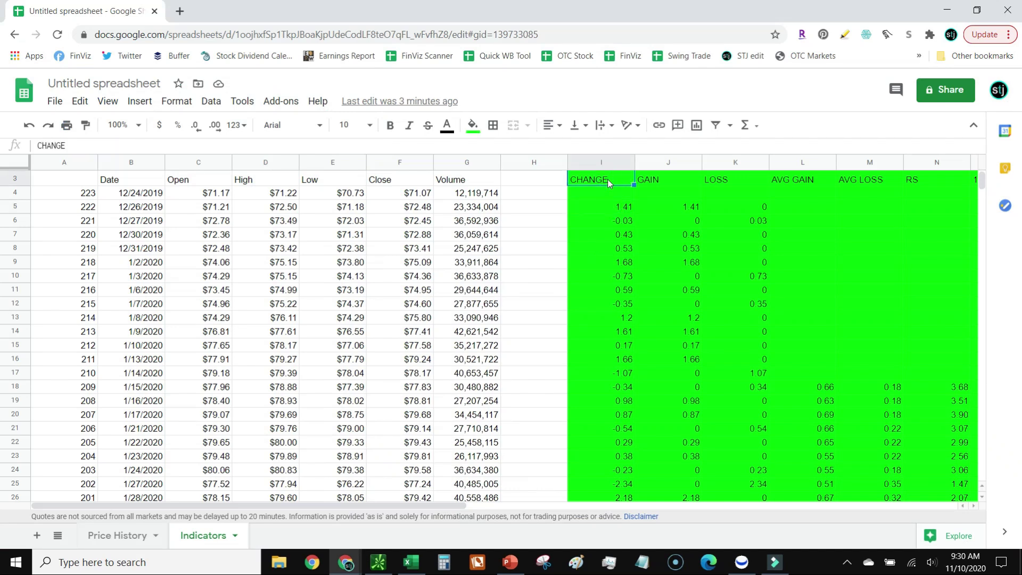
scroll(461, 503, "right", 1)
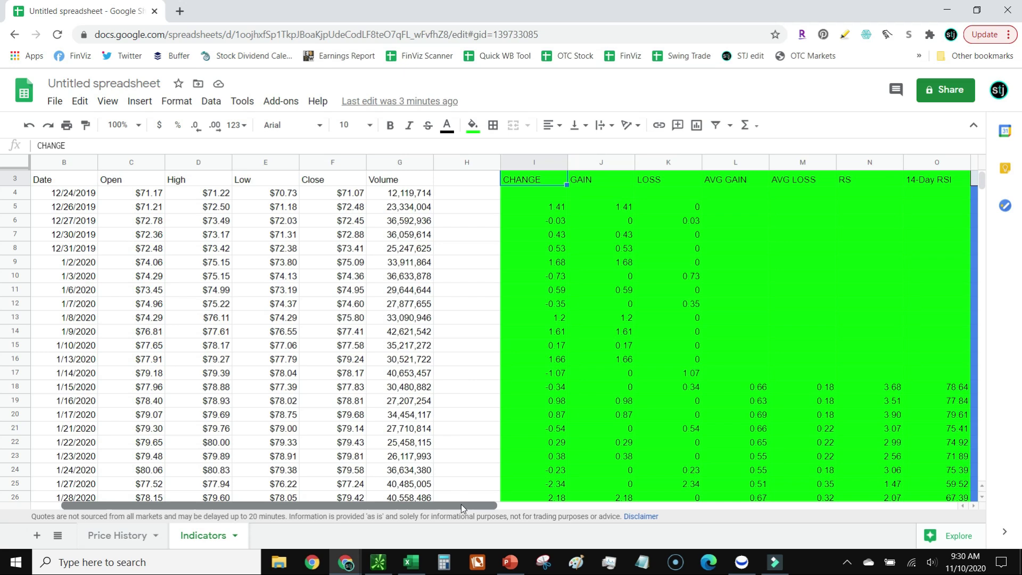
scroll(462, 503, "left", 1)
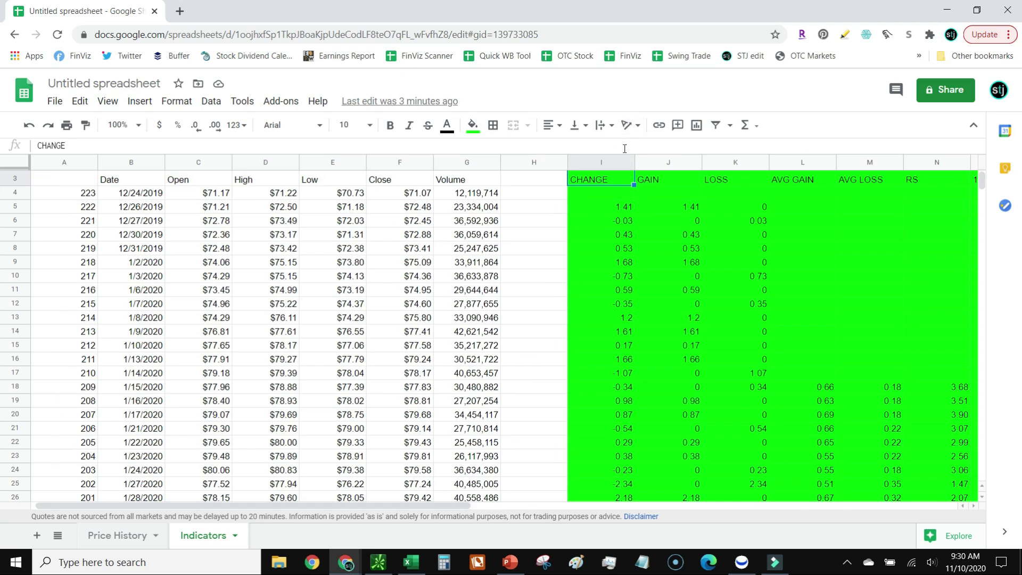
key("Right")
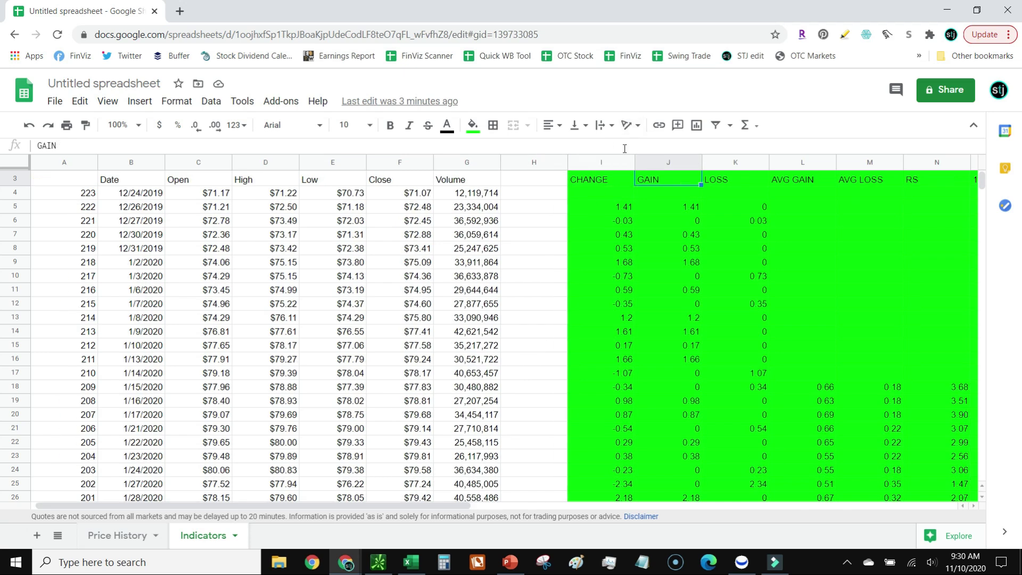
key("Right")
key("Right")
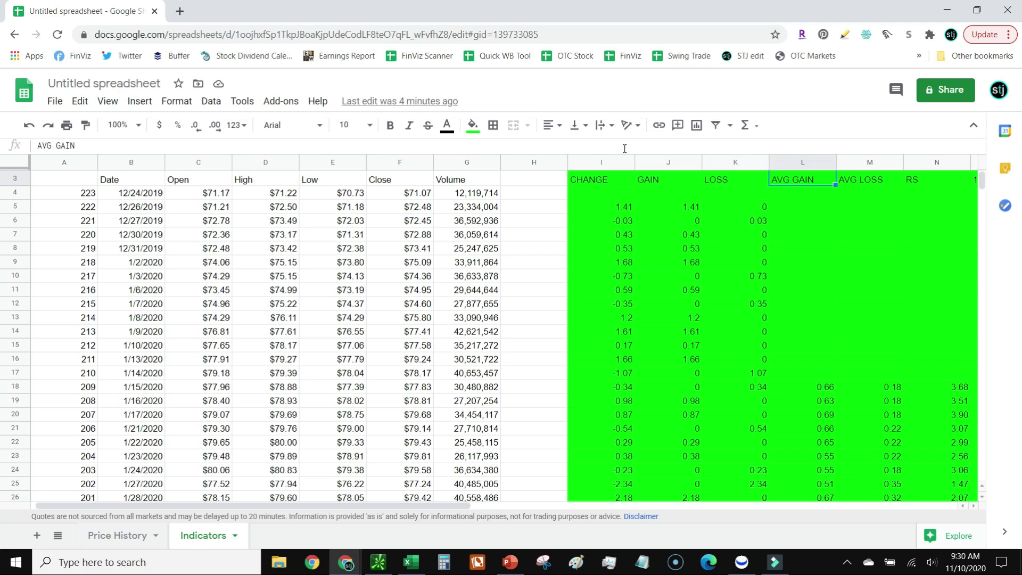
key("Right")
key("Right")
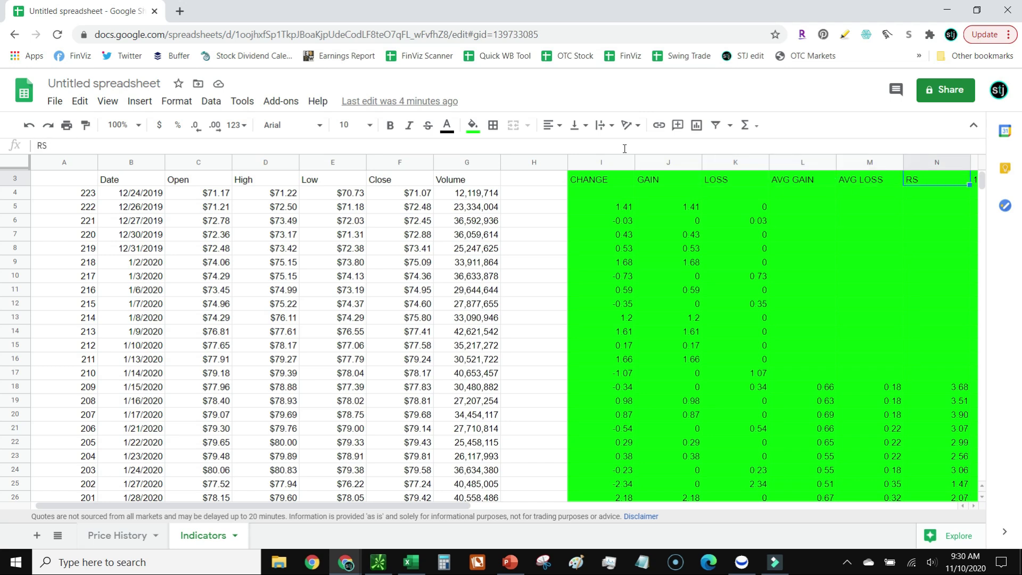
key("Right")
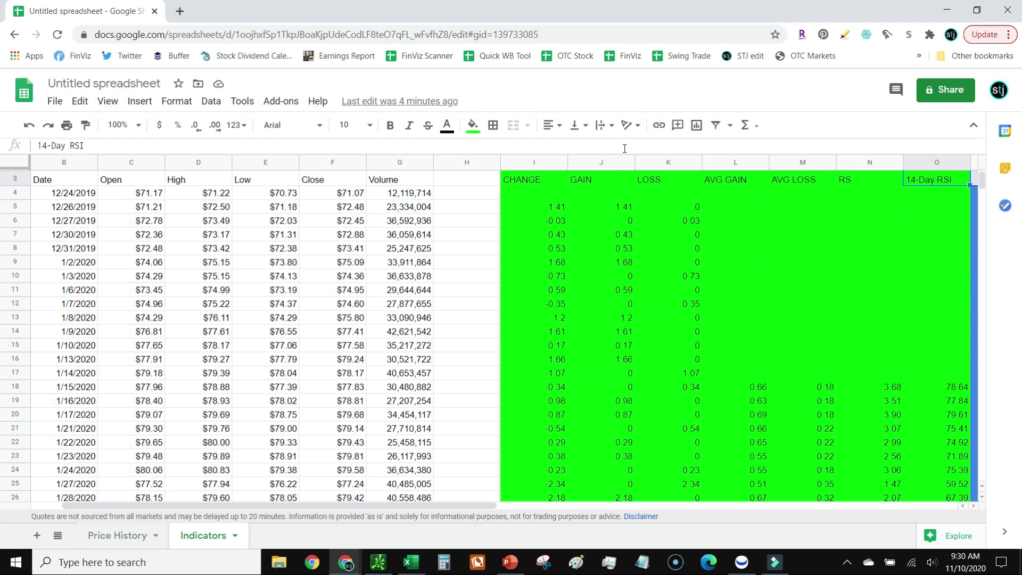
key("ctrl+Left")
key("Down")
key("Down")
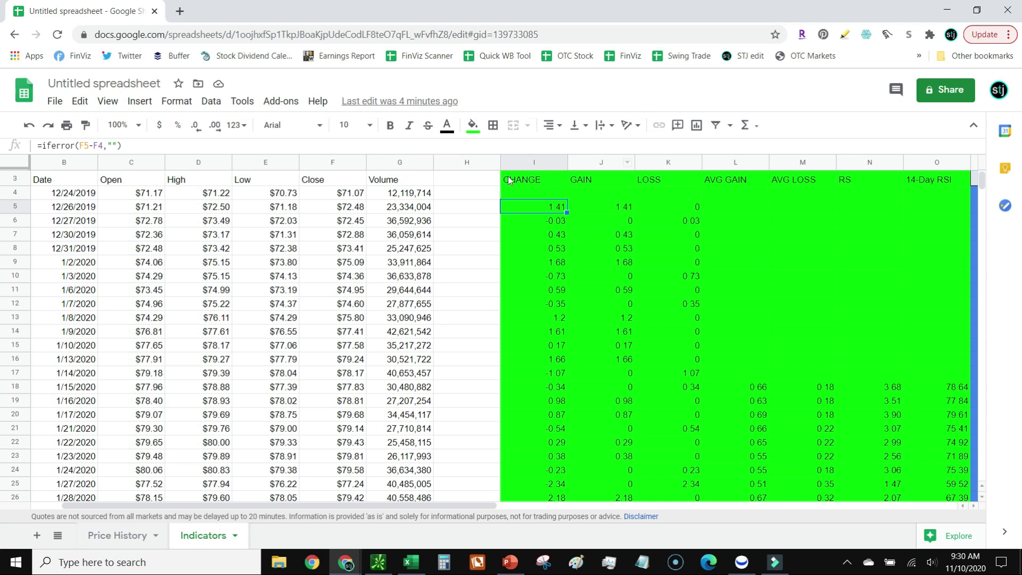
scroll(362, 178, "left", 1)
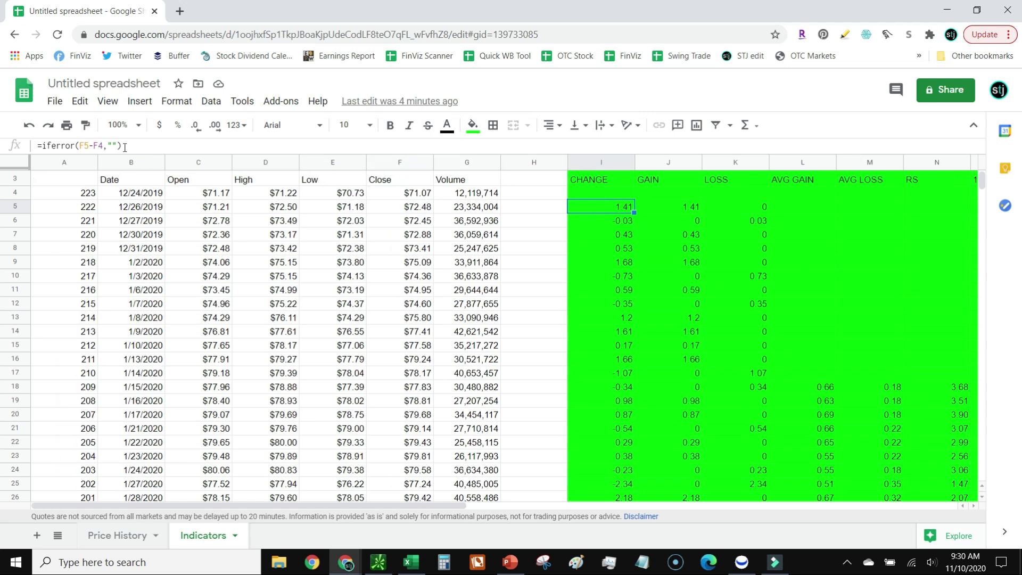
left_click(419, 210)
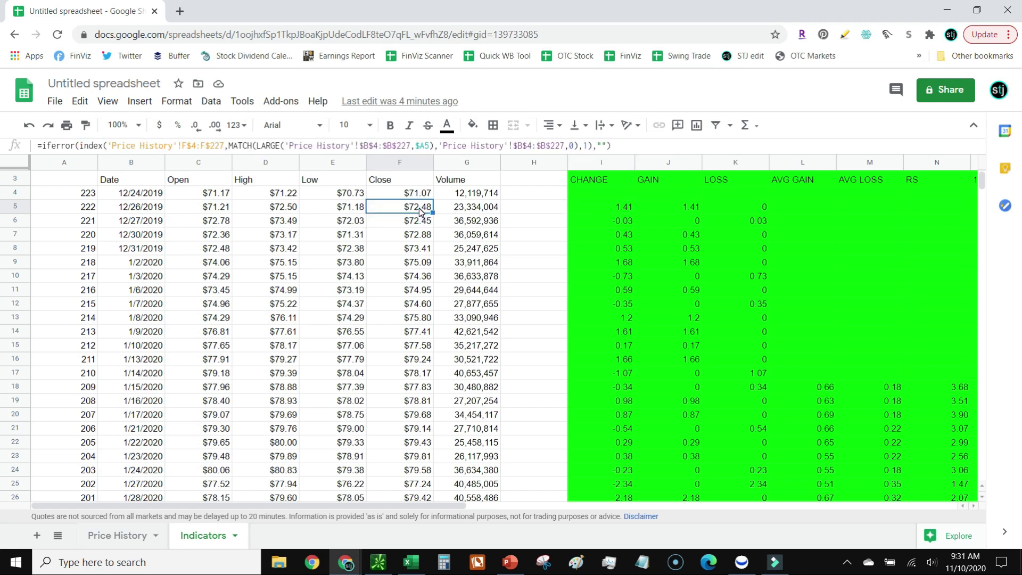
left_click(426, 196)
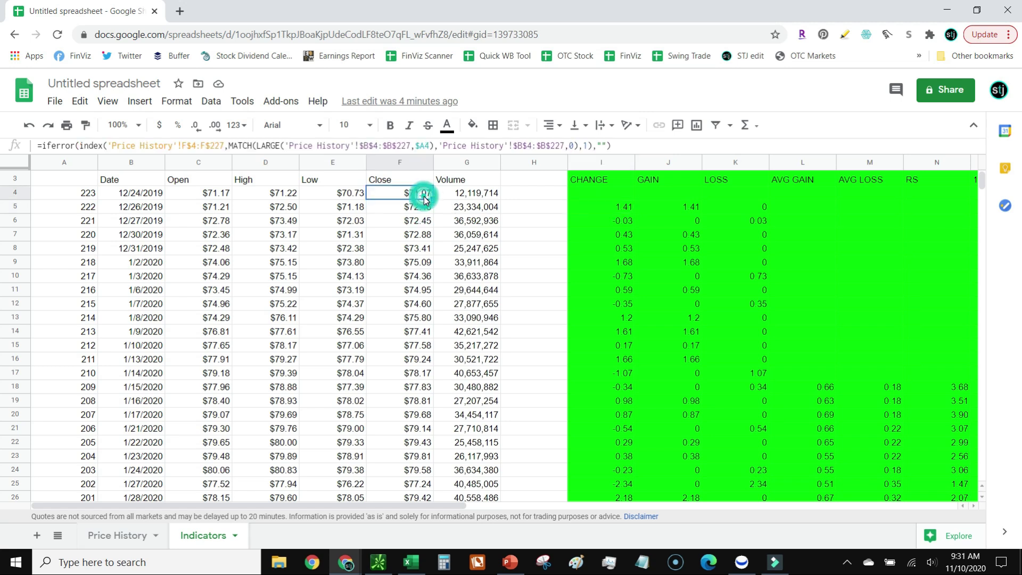
left_click(594, 210)
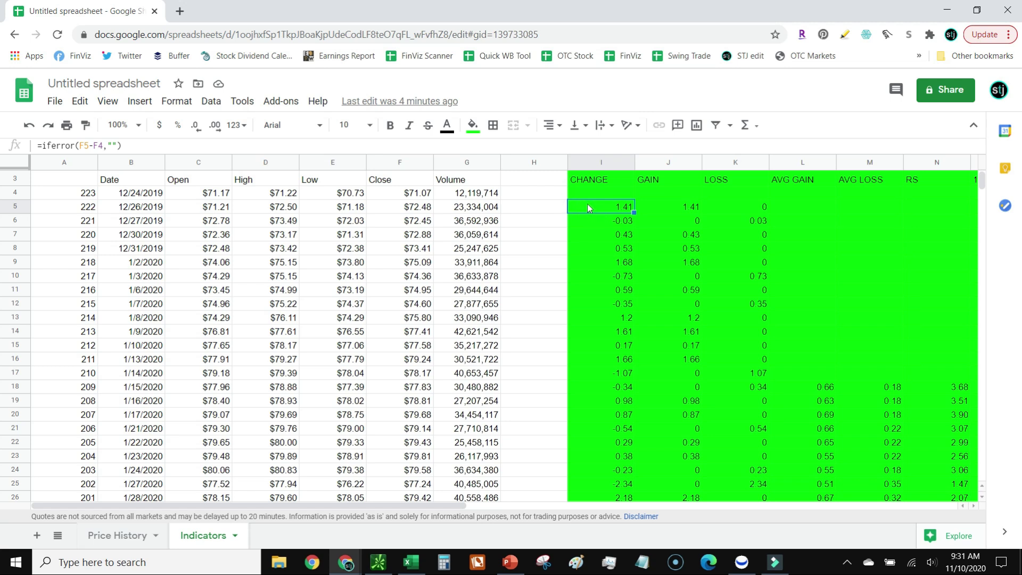
left_click(415, 210)
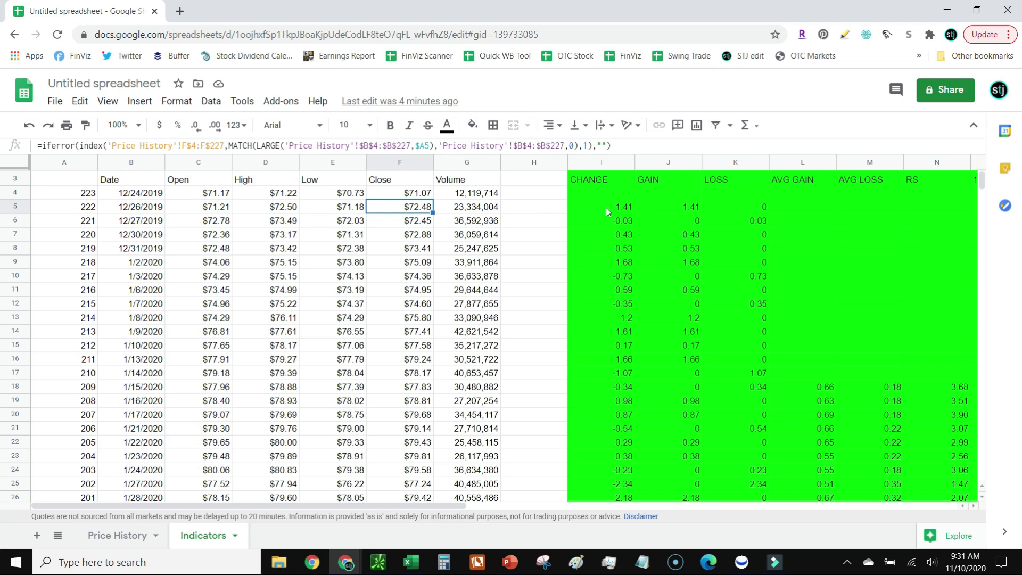
left_click(666, 213)
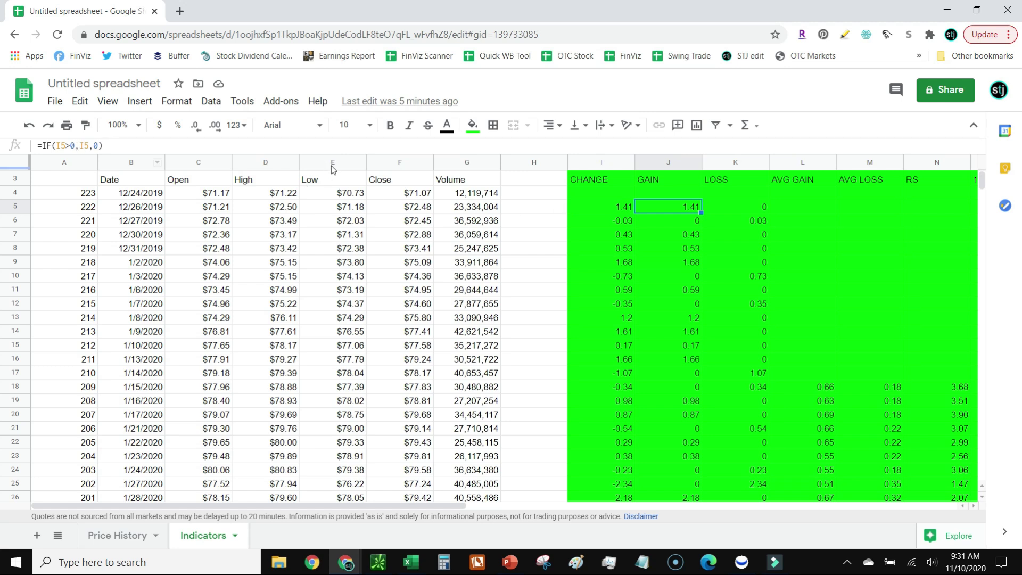
left_click(351, 145)
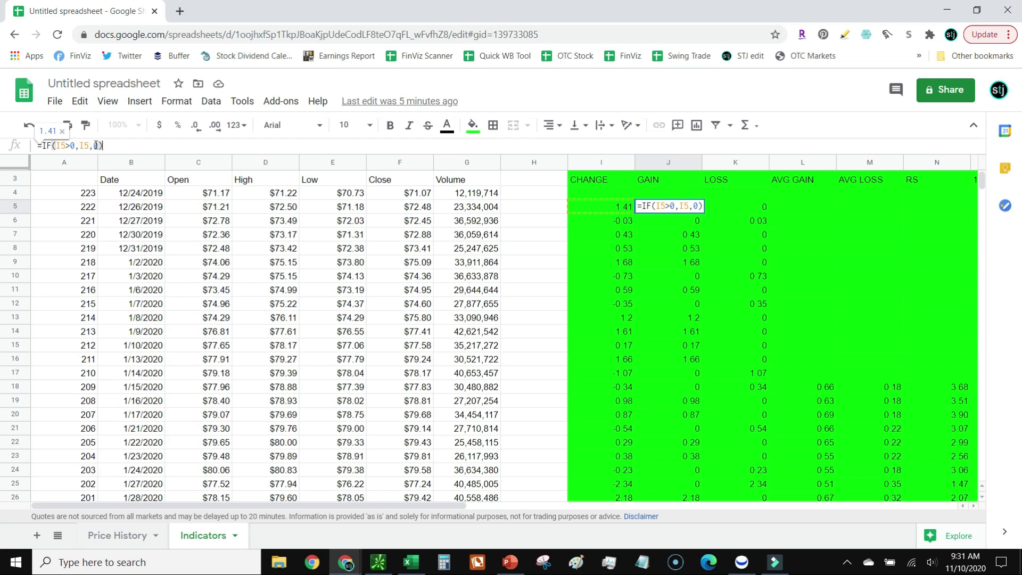
key("Return")
left_click(690, 209)
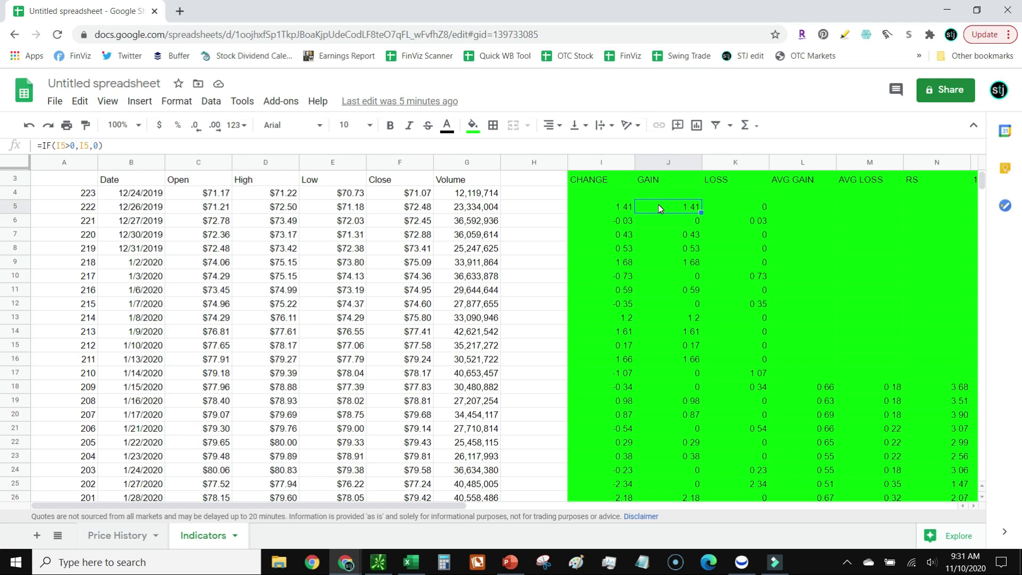
left_click(743, 209)
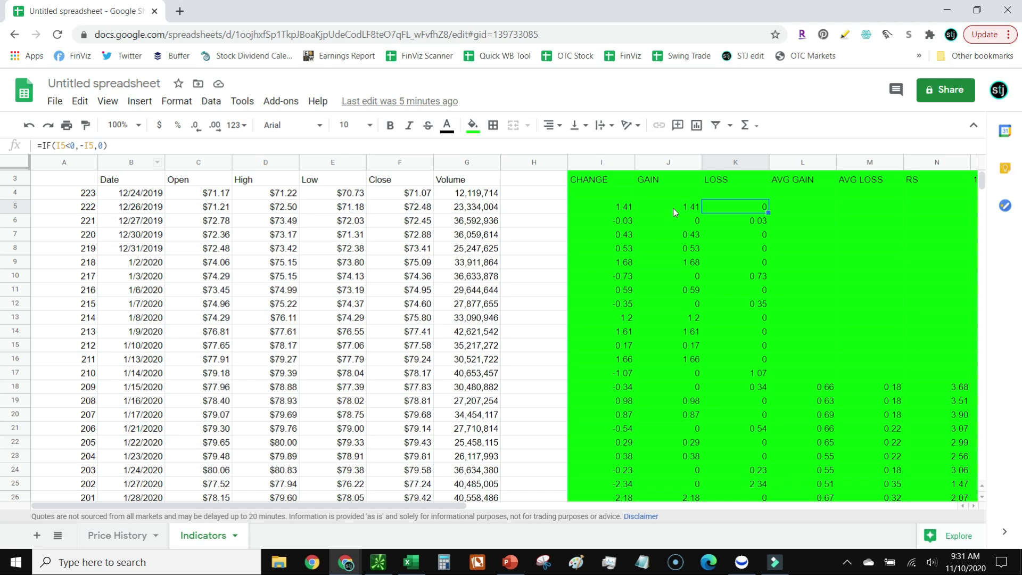
key("Return")
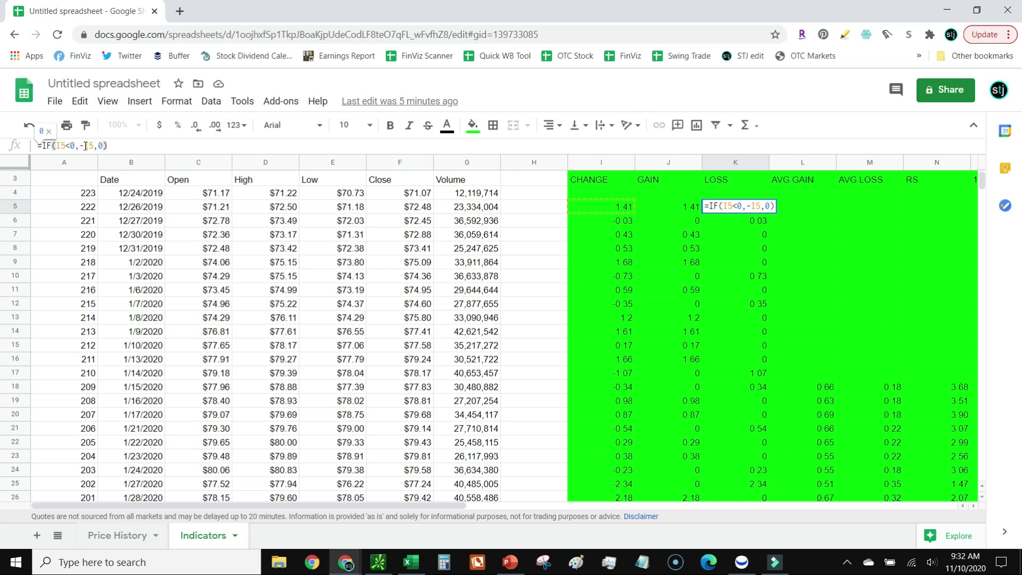
key("Return")
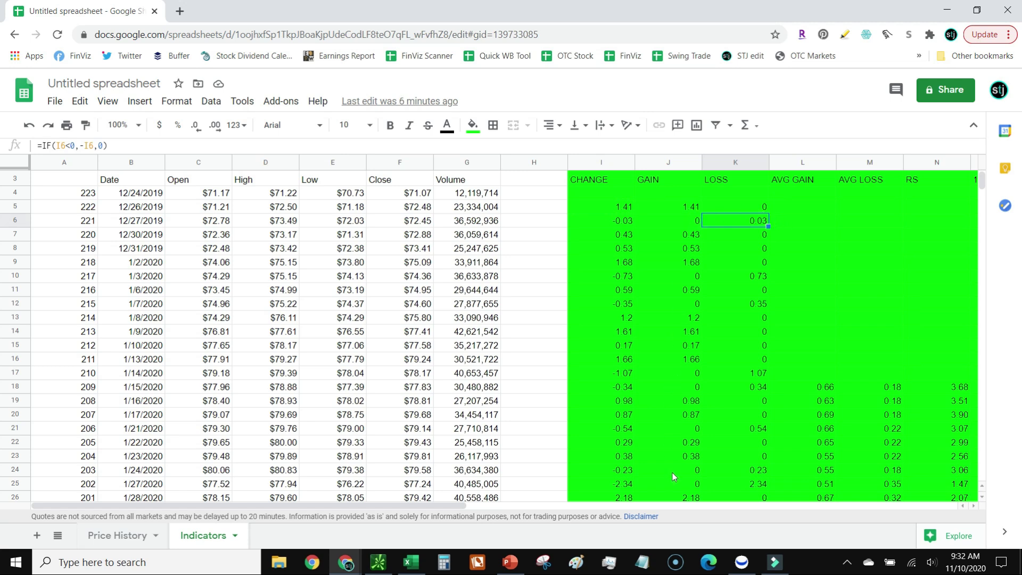
Locate the first AVG GAIN cell L18 and check the J5 gain formula.
scroll(755, 466, "down", 10)
scroll(754, 468, "up", 10)
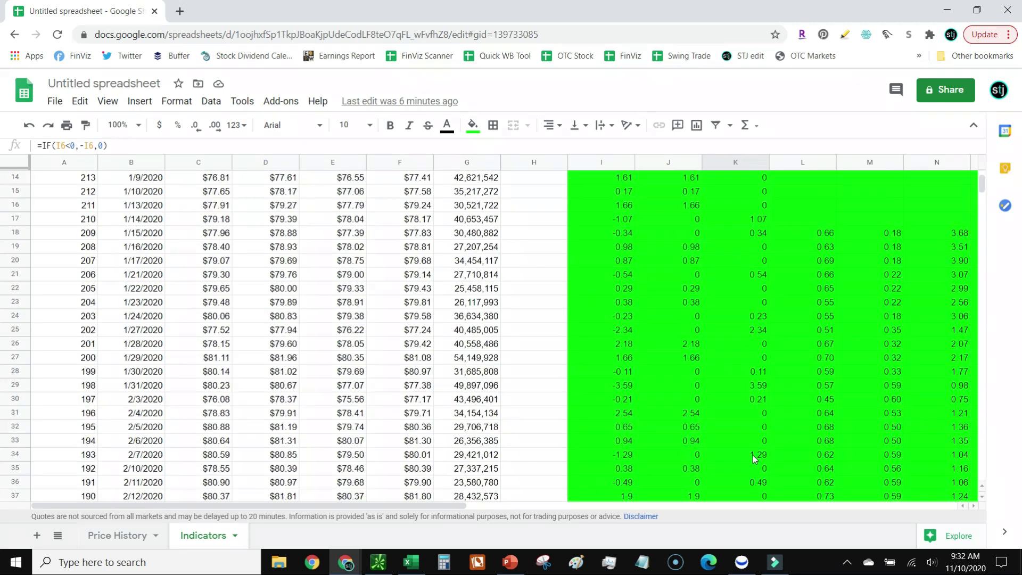
left_click(809, 237)
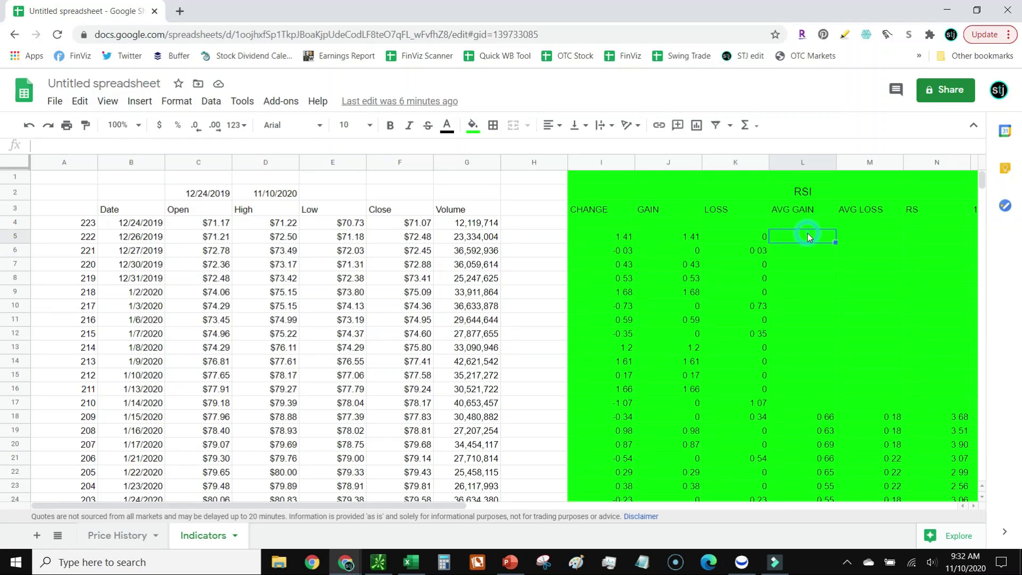
key("Down")
key("Down")
key("Down")
key("Down")
key("Down")
key("Down")
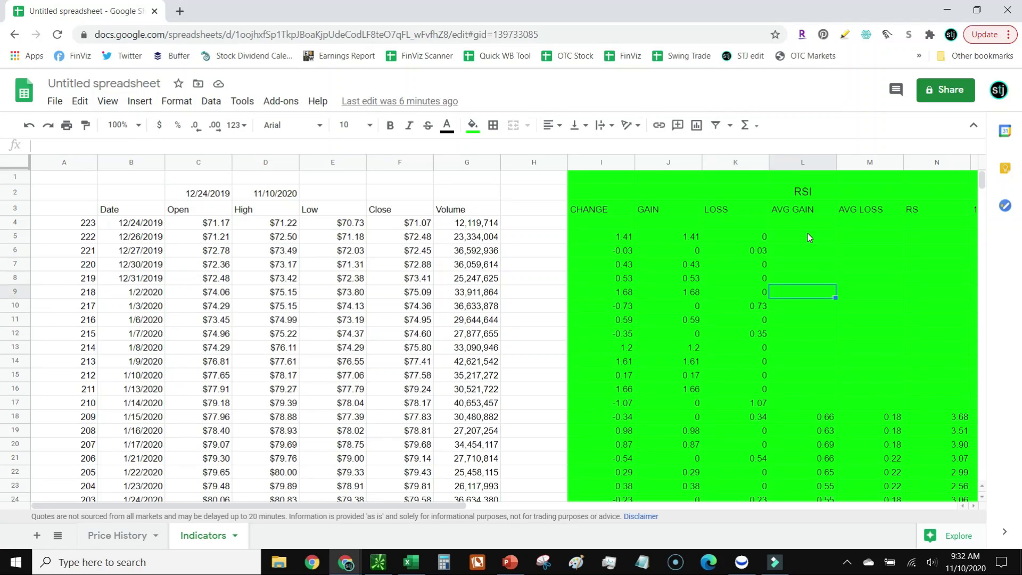
key("Down")
key("Down")
key("Down")
key("Down")
key("Down")
key("Down")
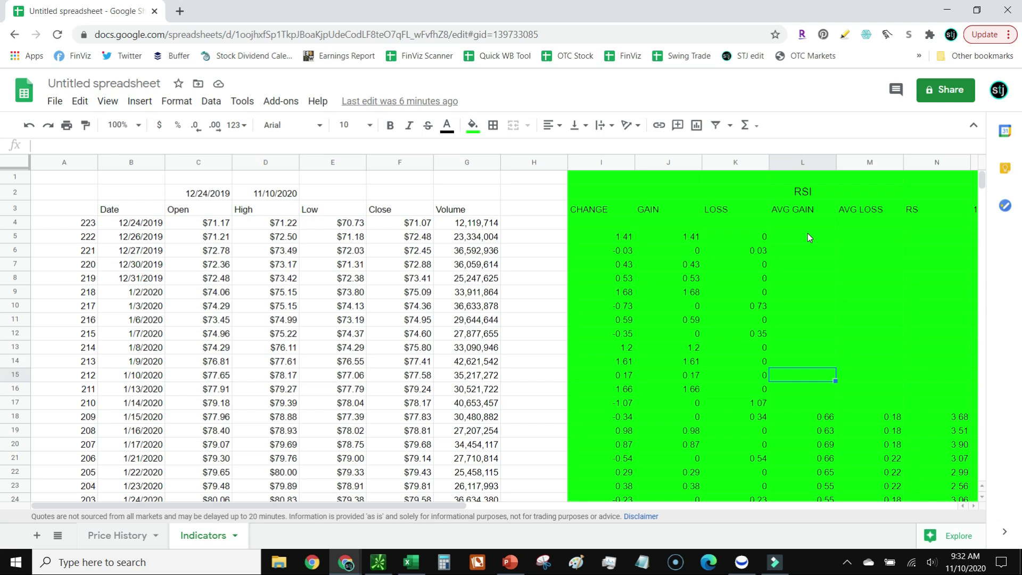
key("Down")
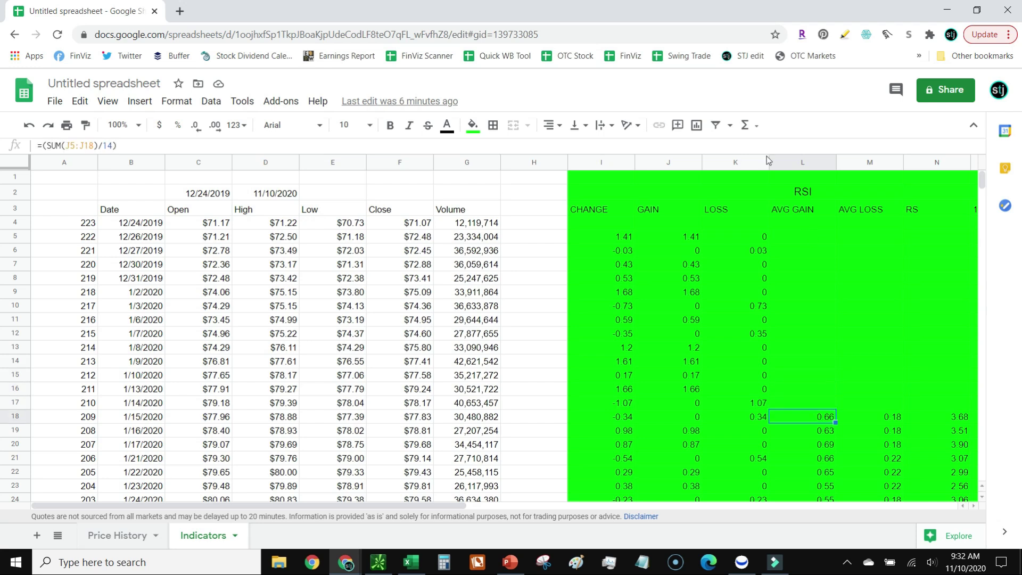
left_click(117, 144)
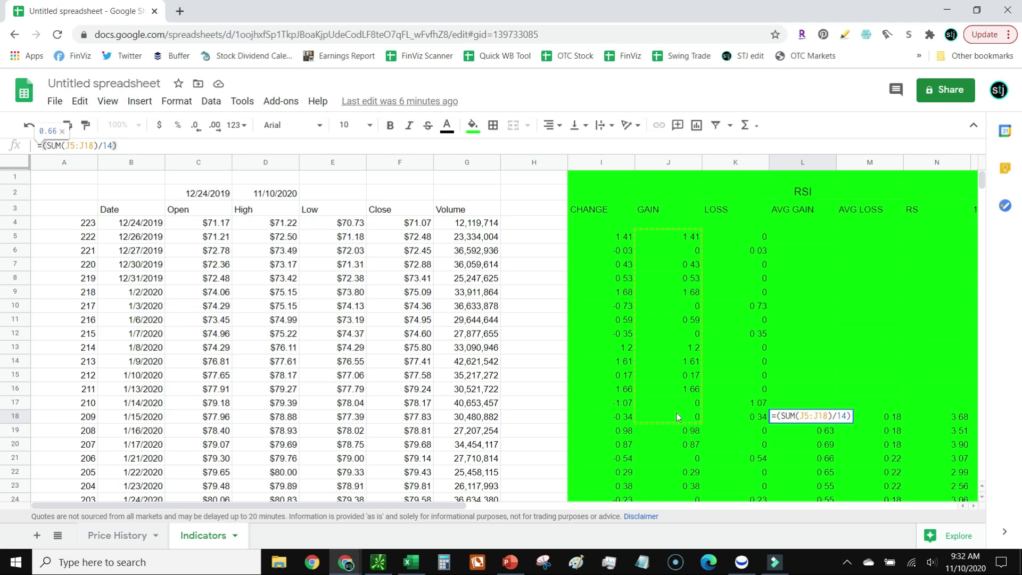
key("ctrl+z")
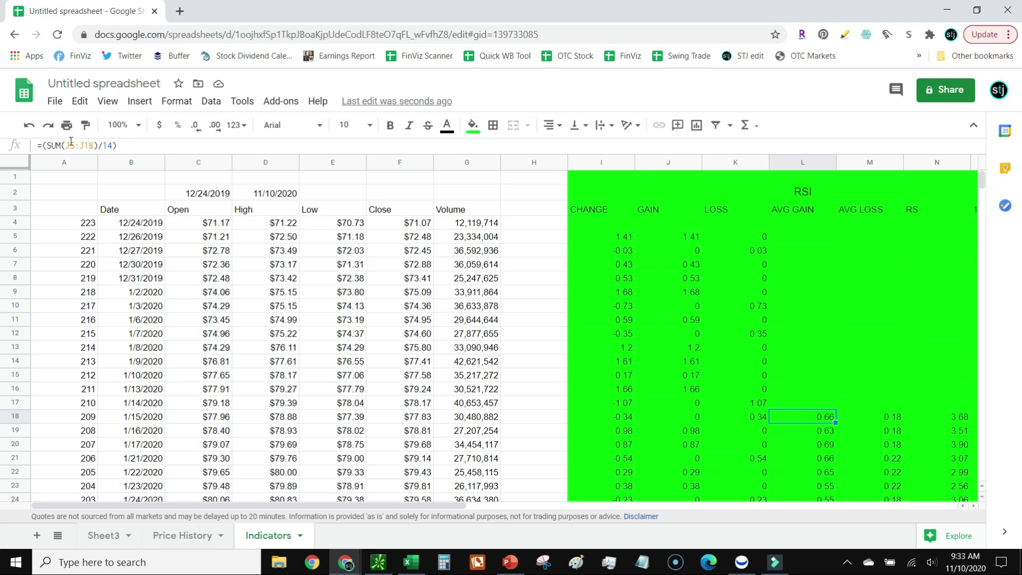
left_click(688, 238)
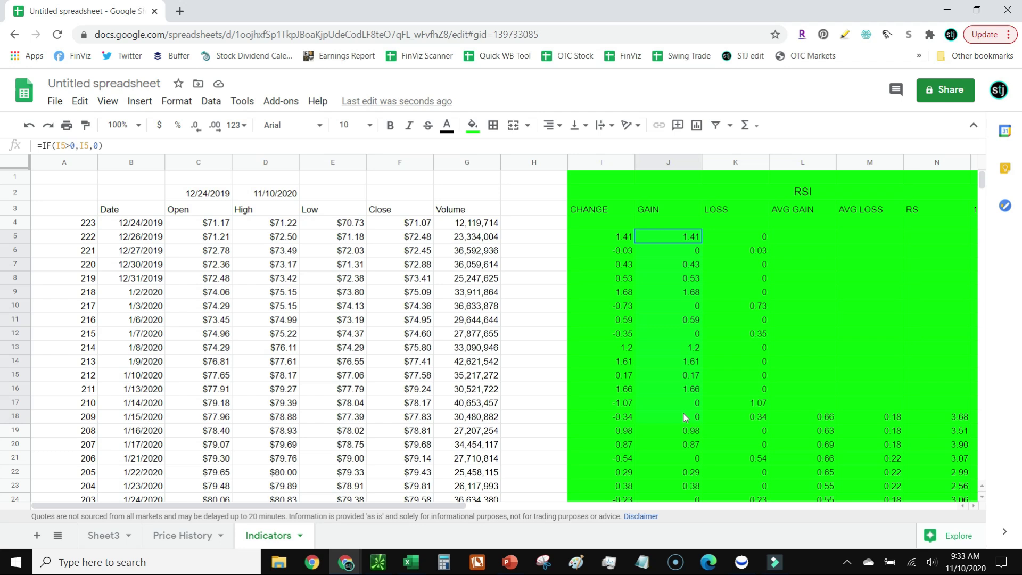
left_click(815, 416)
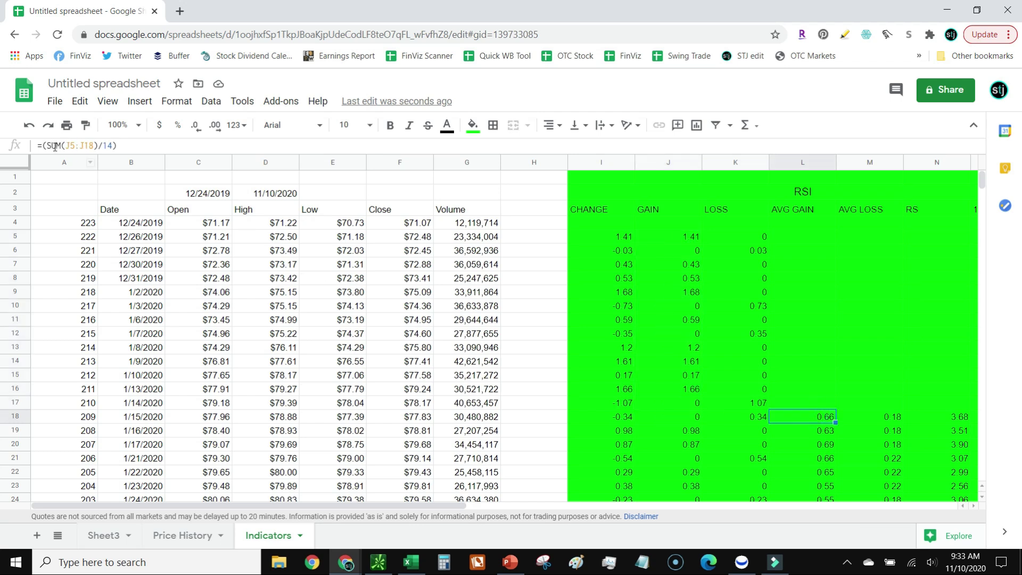
Replace L18's SUM/14 formula with =average(J5:J18).
left_click_drag(171, 150, 41, 145)
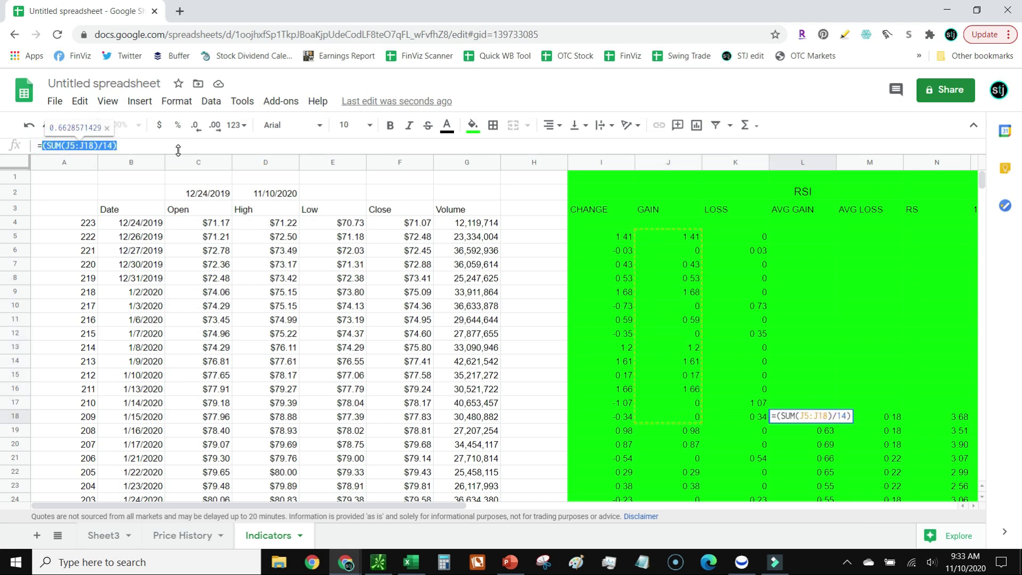
key("BackSpace")
type("average(")
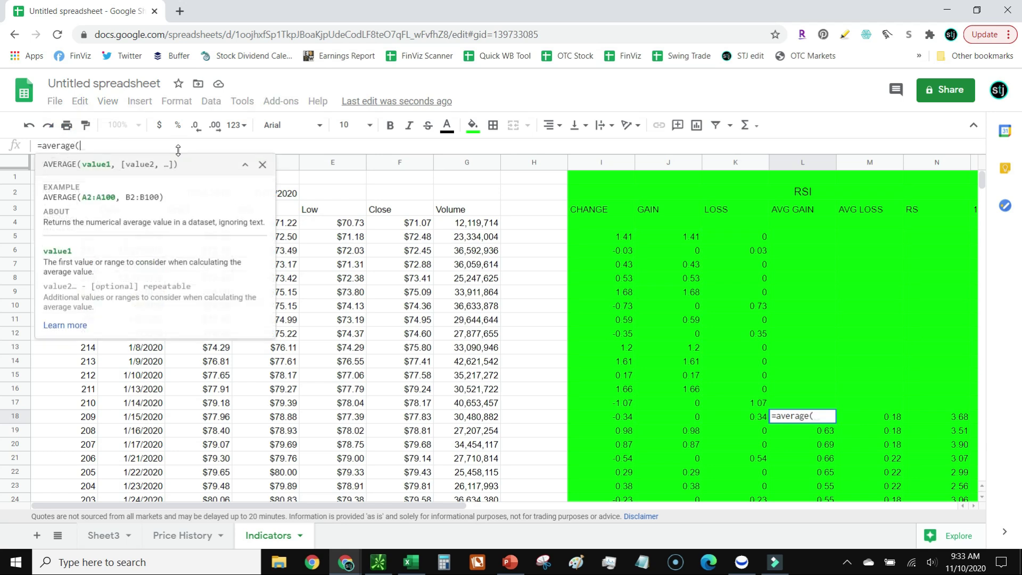
left_click_drag(685, 416, 672, 237)
key("Return")
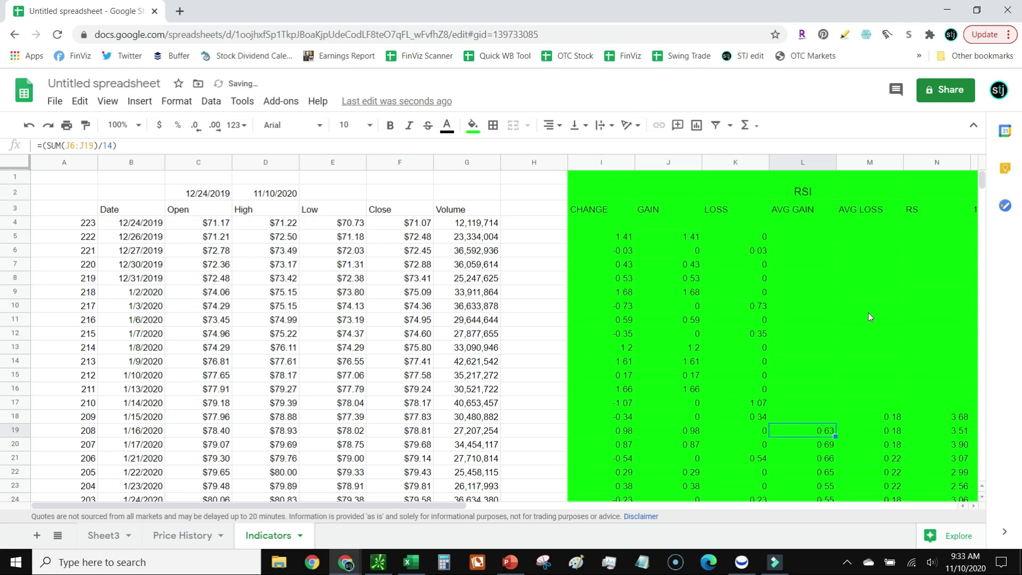
left_click(879, 418)
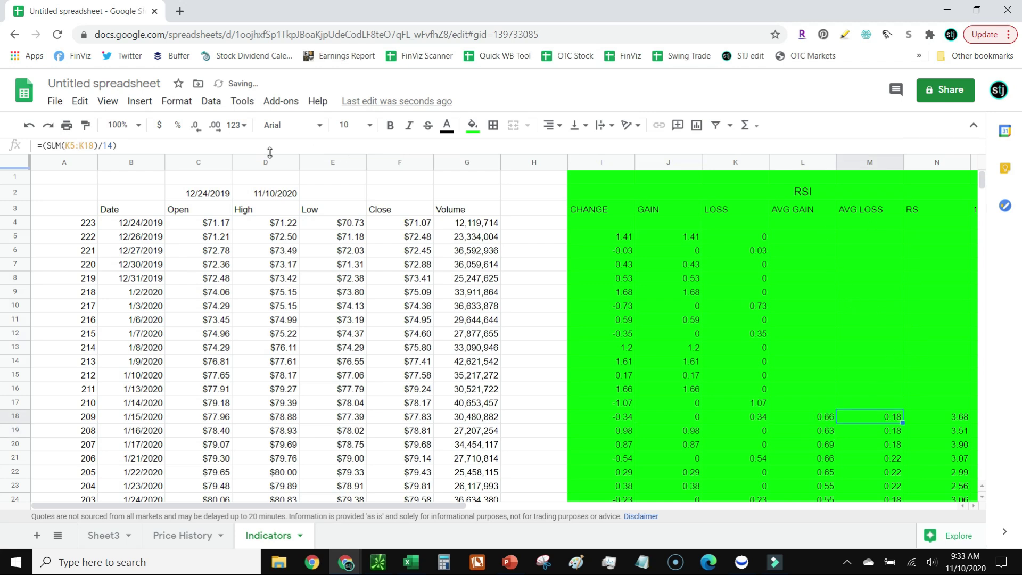
left_click_drag(435, 505, 519, 514)
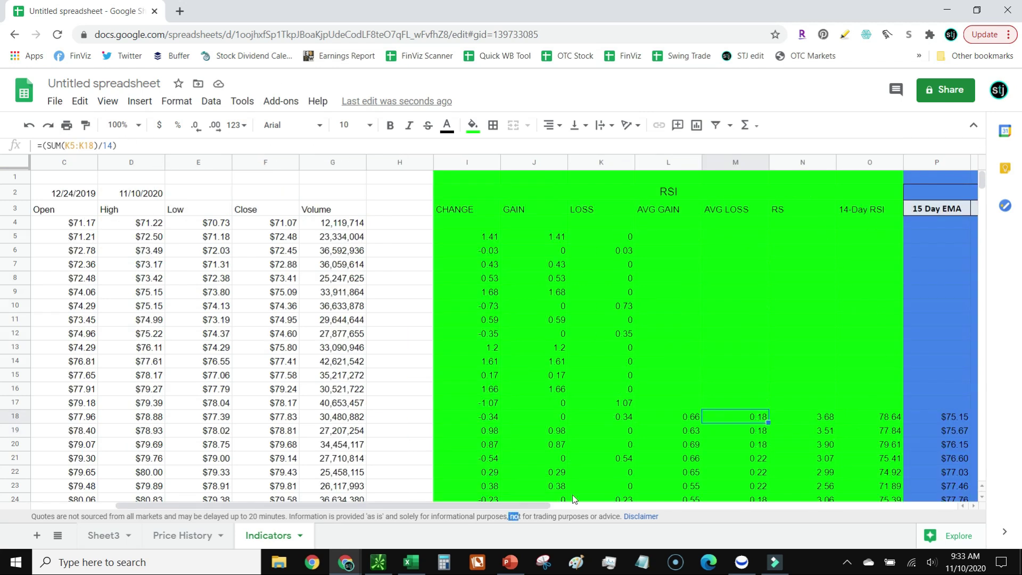
left_click(829, 420)
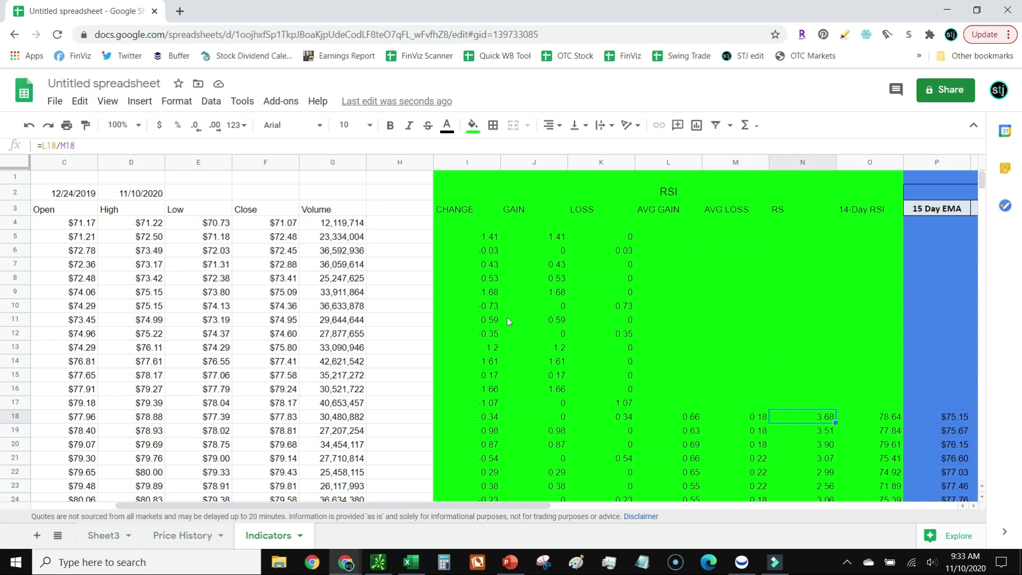
left_click(106, 146)
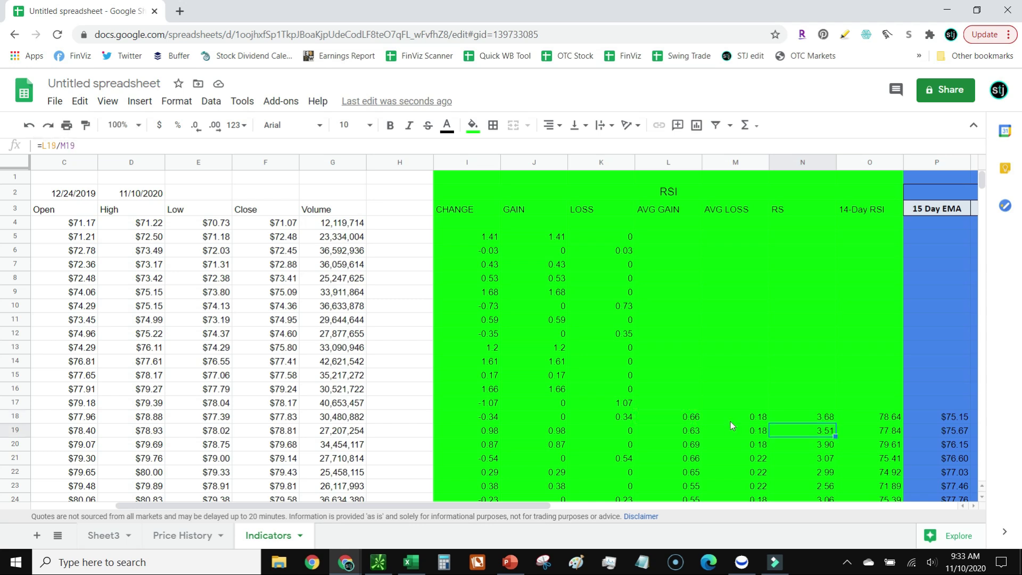
key("Return")
key("Up")
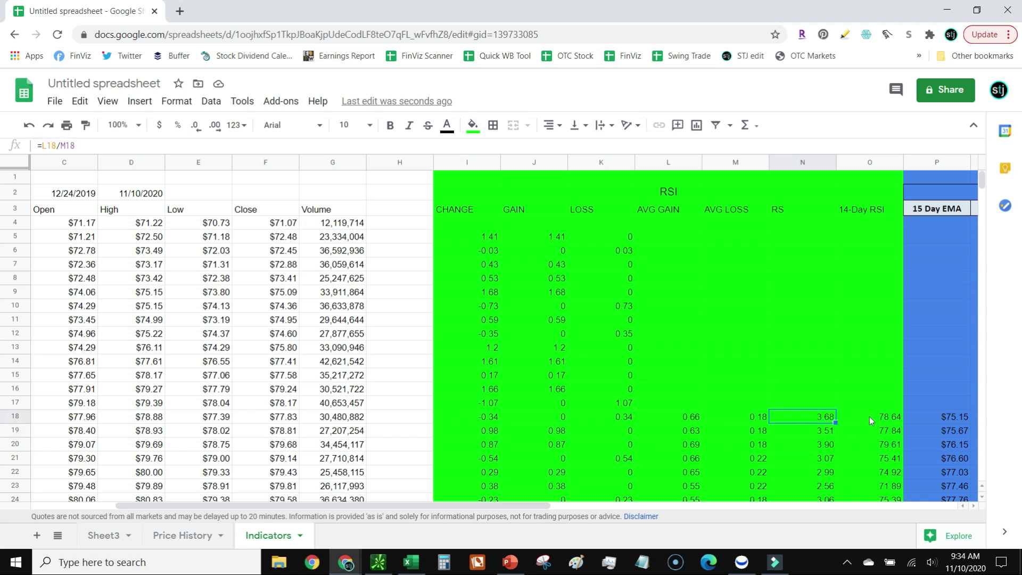
left_click(870, 416)
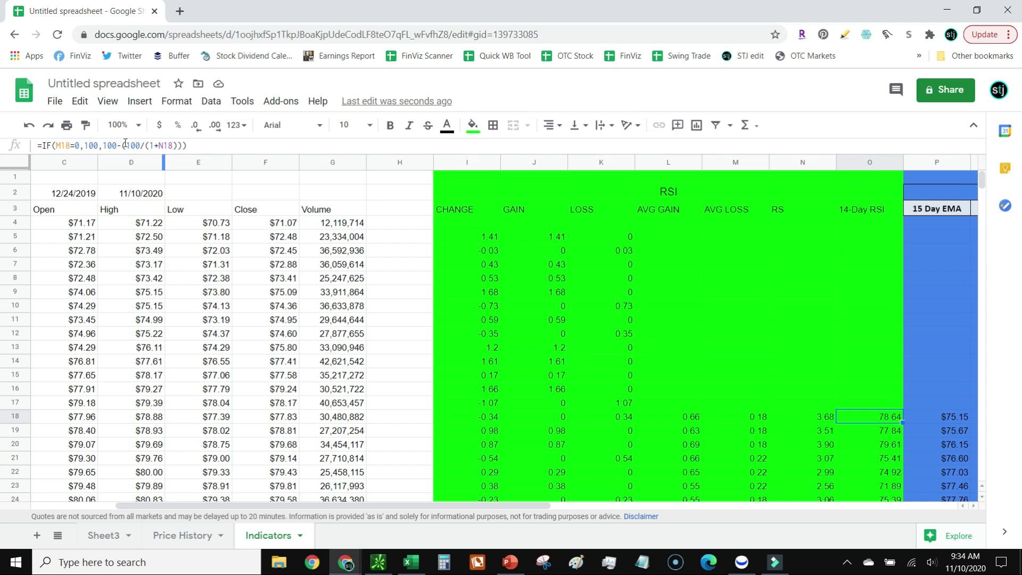
left_click(219, 147)
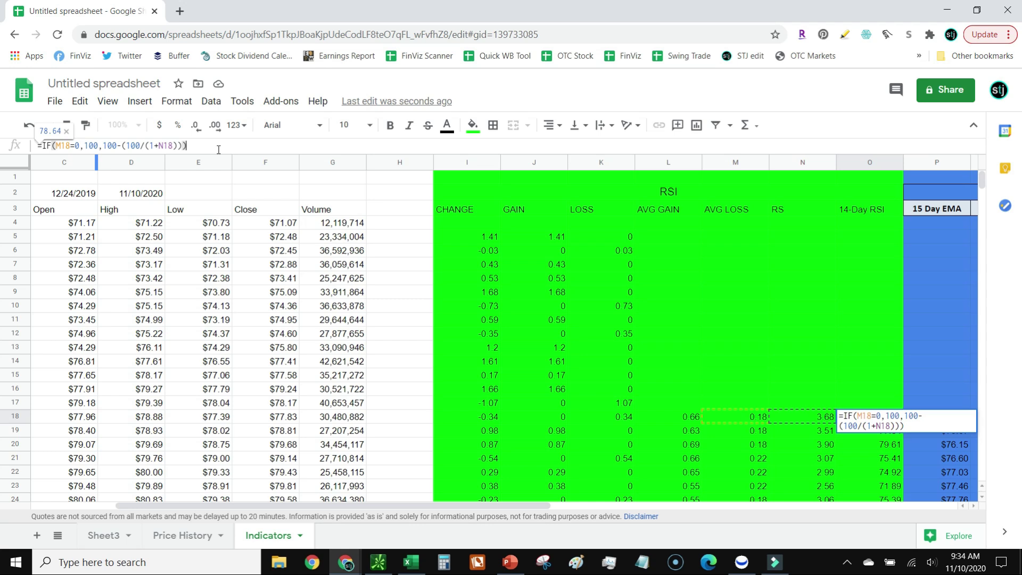
key("Return")
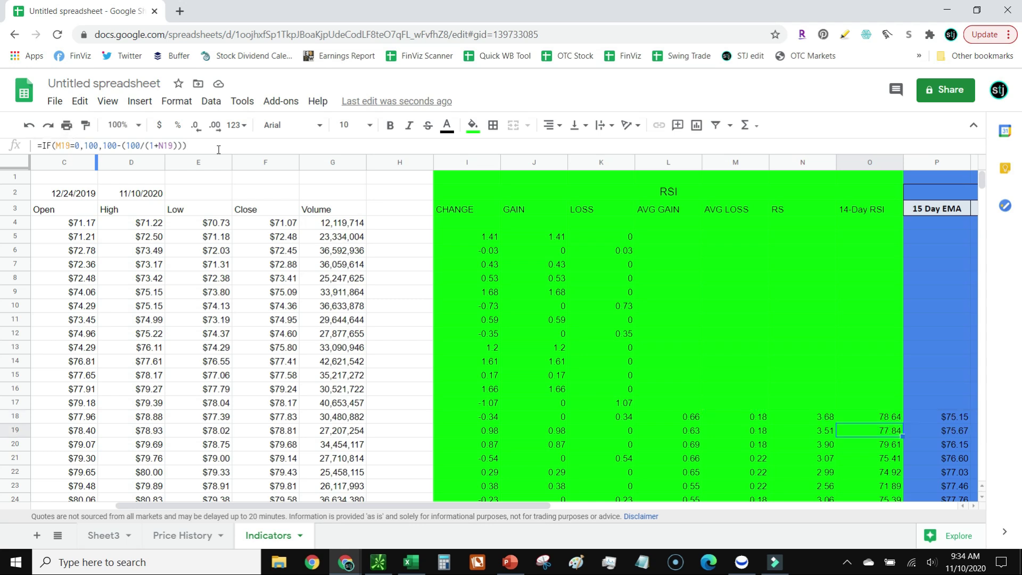
left_click(871, 421)
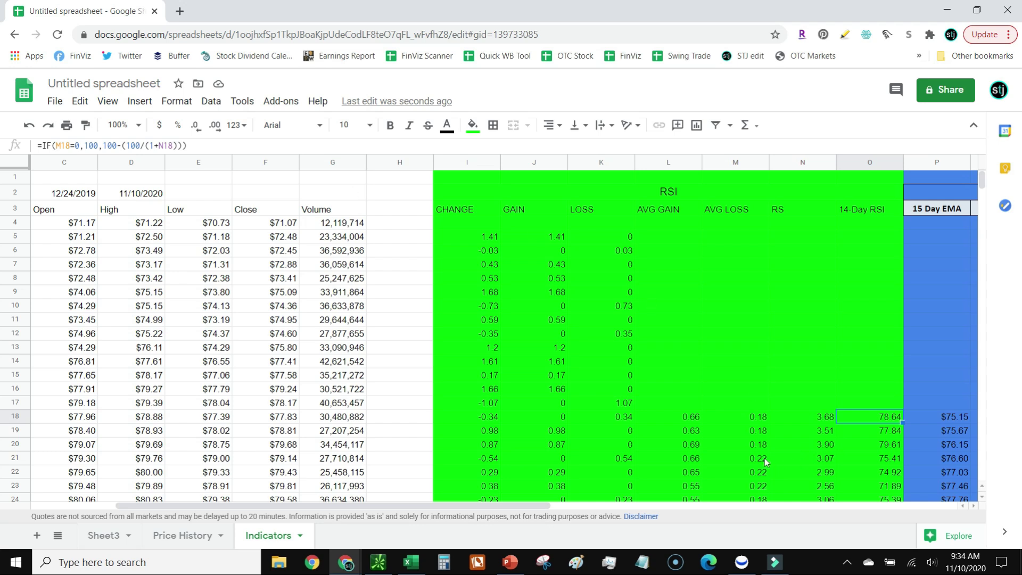
scroll(629, 417, "down", 9)
scroll(628, 417, "down", 20)
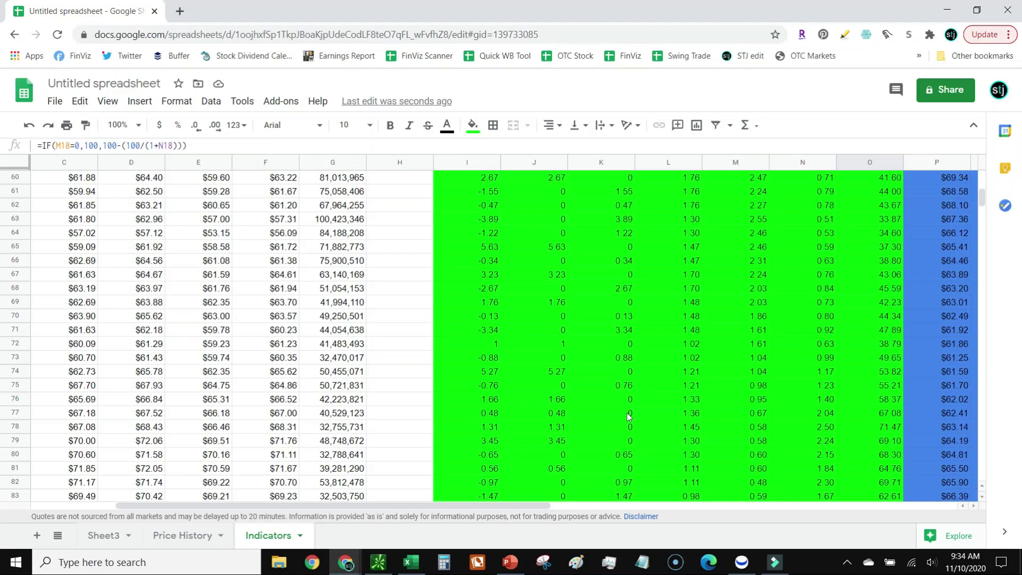
key("ctrl+Down")
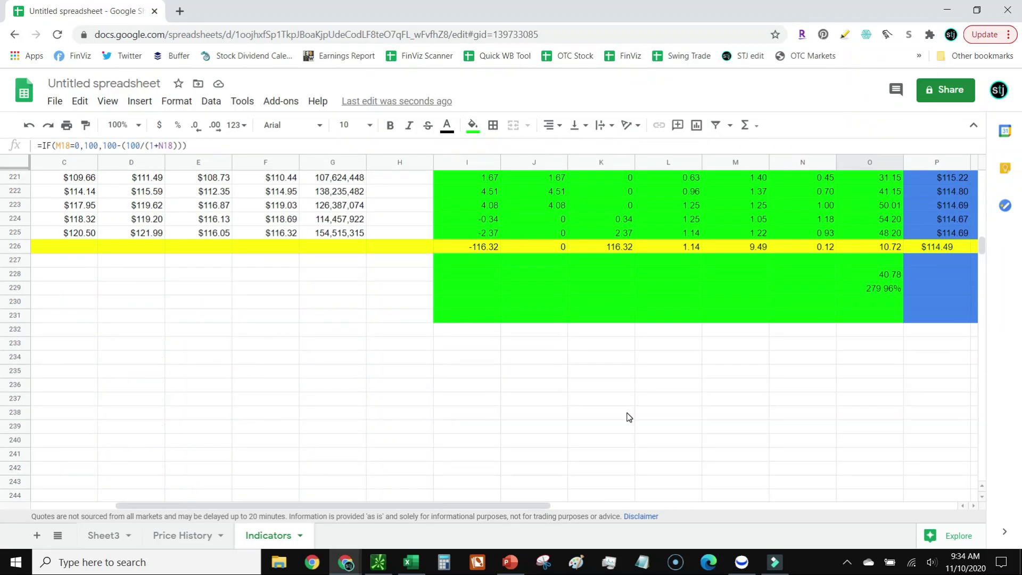
scroll(628, 417, "up", 2)
left_click_drag(983, 234, 987, 168)
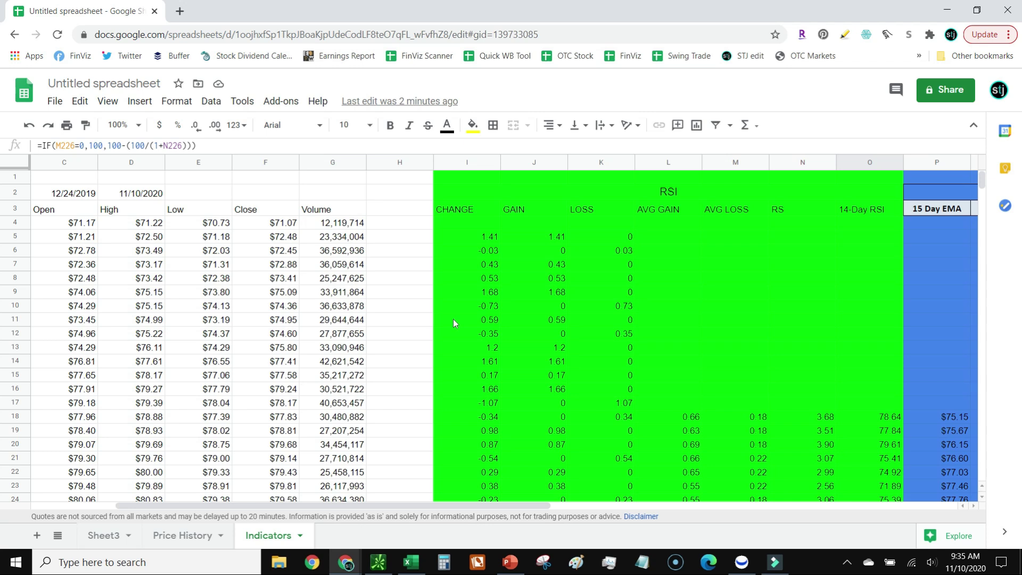
left_click_drag(458, 504, 408, 503)
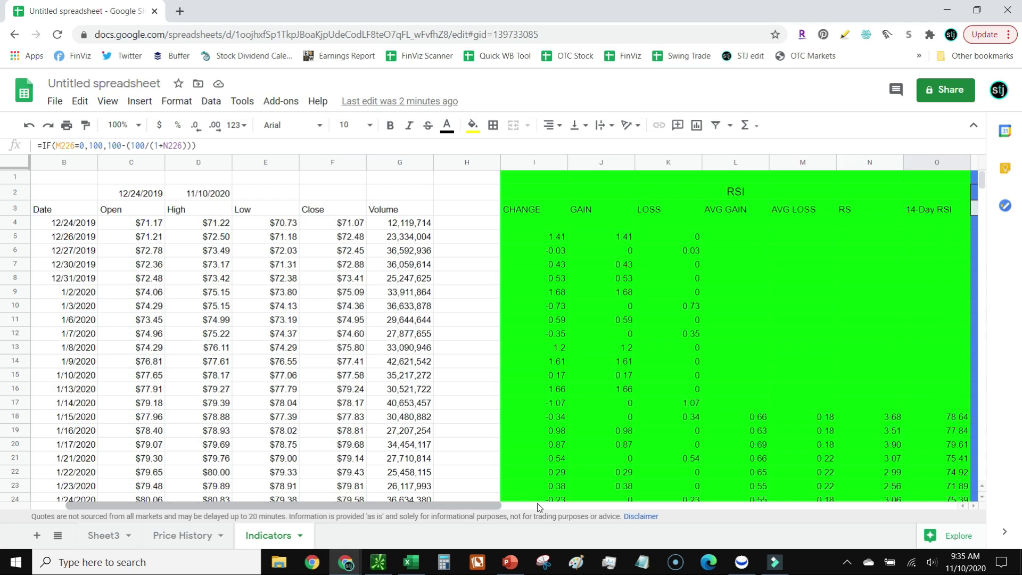
left_click(779, 562)
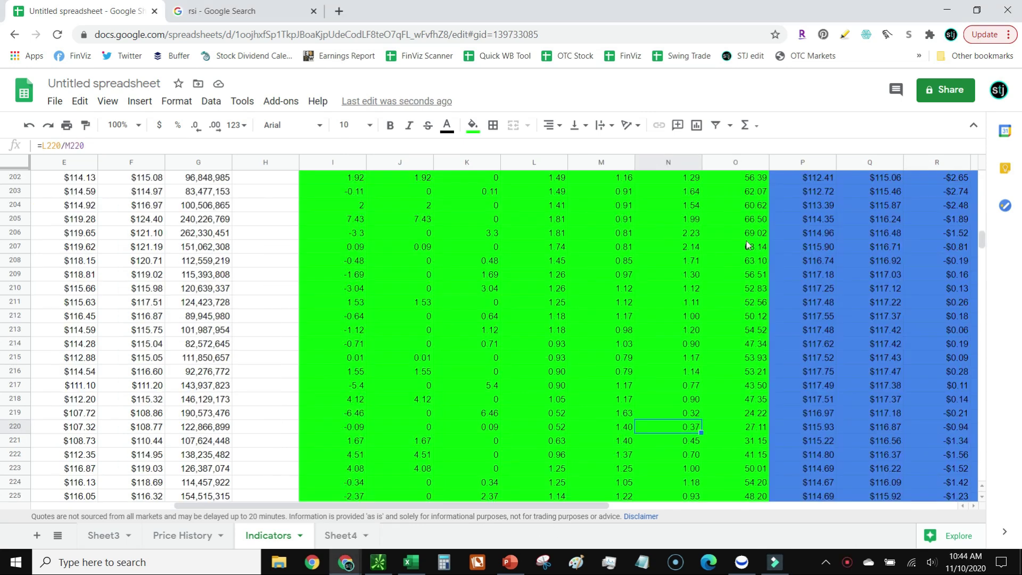
Select the RSI values O18:O225 and insert a line chart of them.
left_click_drag(748, 496, 748, 245)
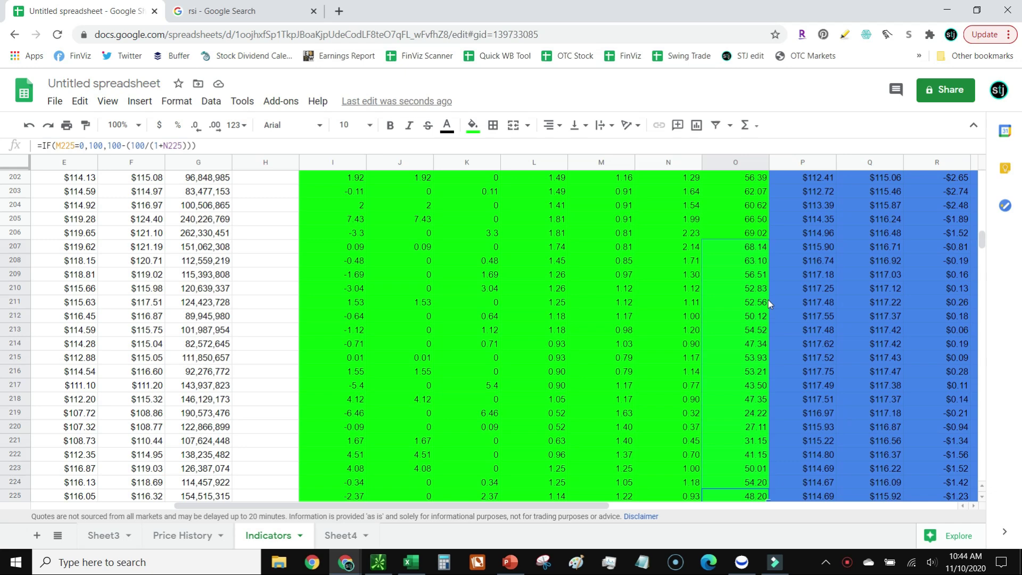
scroll(748, 266, "up", 20)
scroll(748, 293, "up", 20)
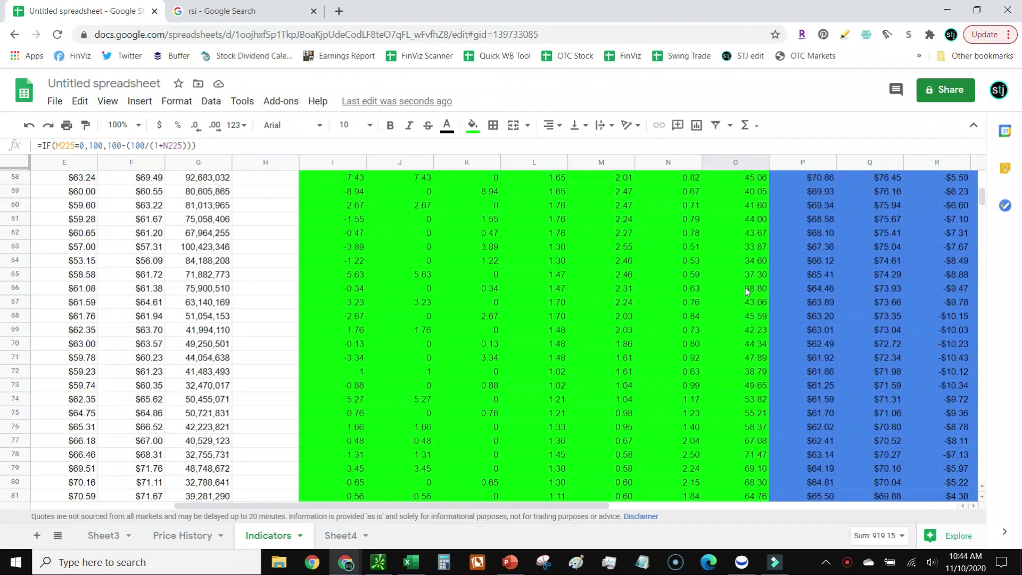
left_click(745, 389, "shift")
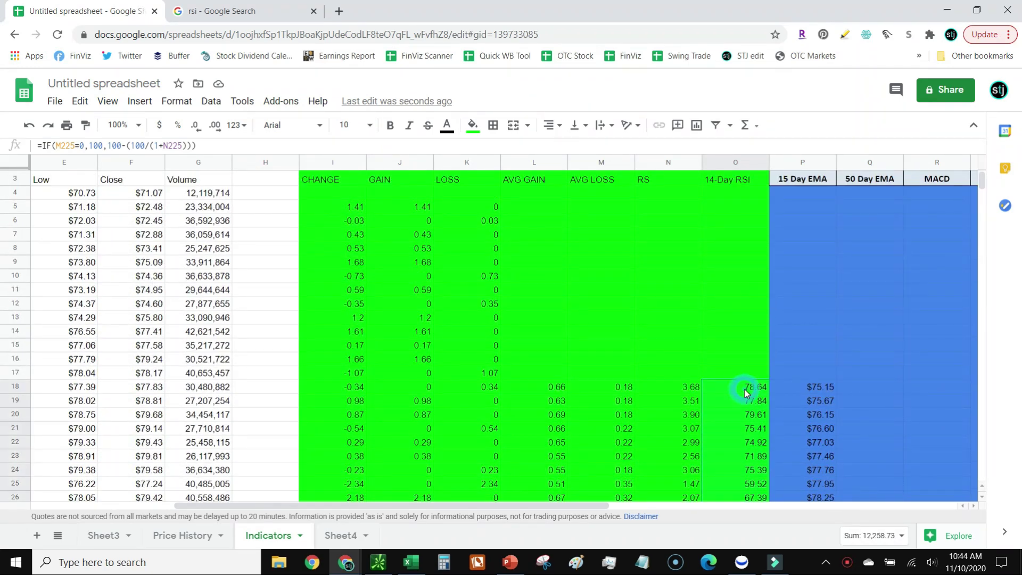
left_click(137, 105)
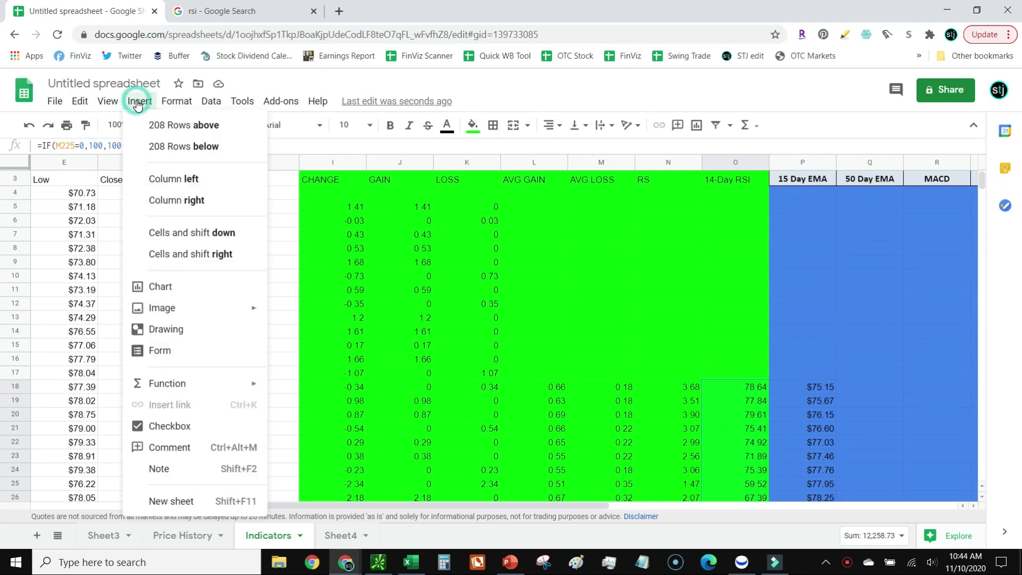
left_click(170, 287)
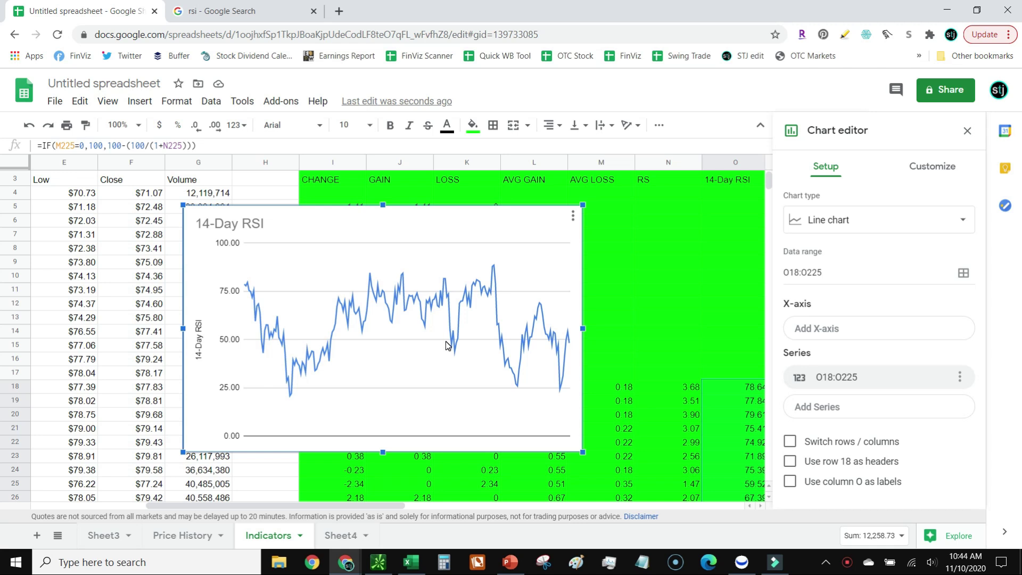
left_click(708, 560)
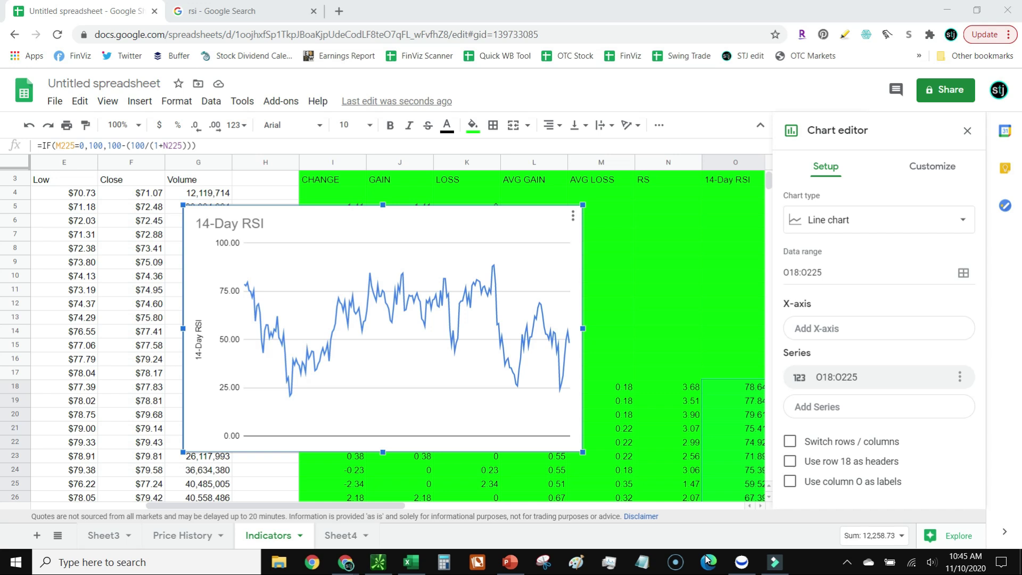